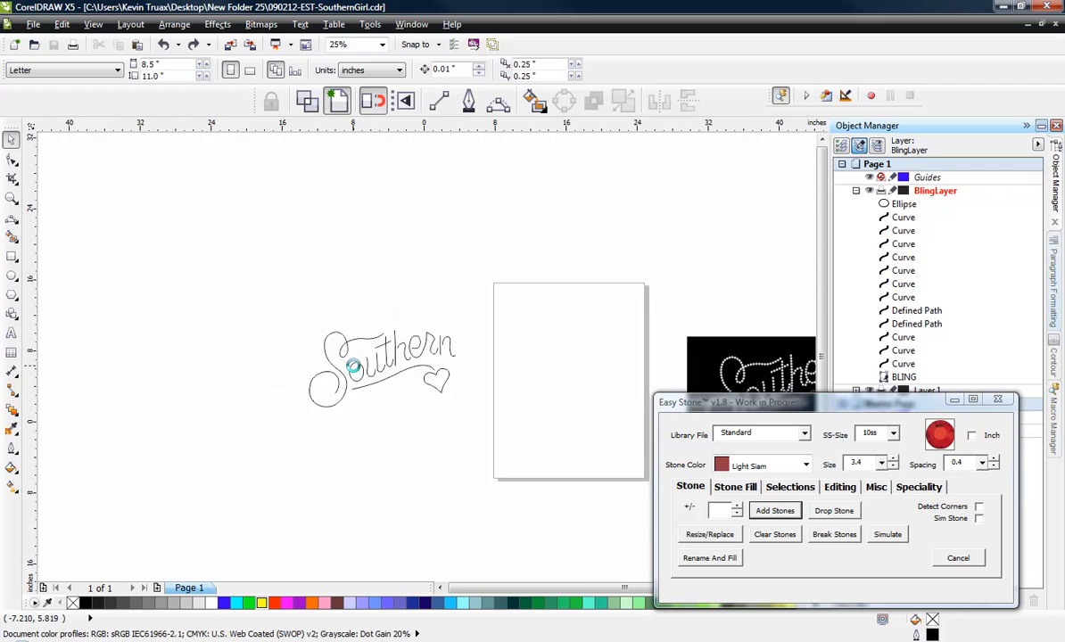
# - Examine the finished Southern Girl rhinestone sample and the plain outline artwork of the Southern lettering, swash and heart
pyautogui.scroll(-2, 536, 409)
pyautogui.scroll(5, 559, 409)
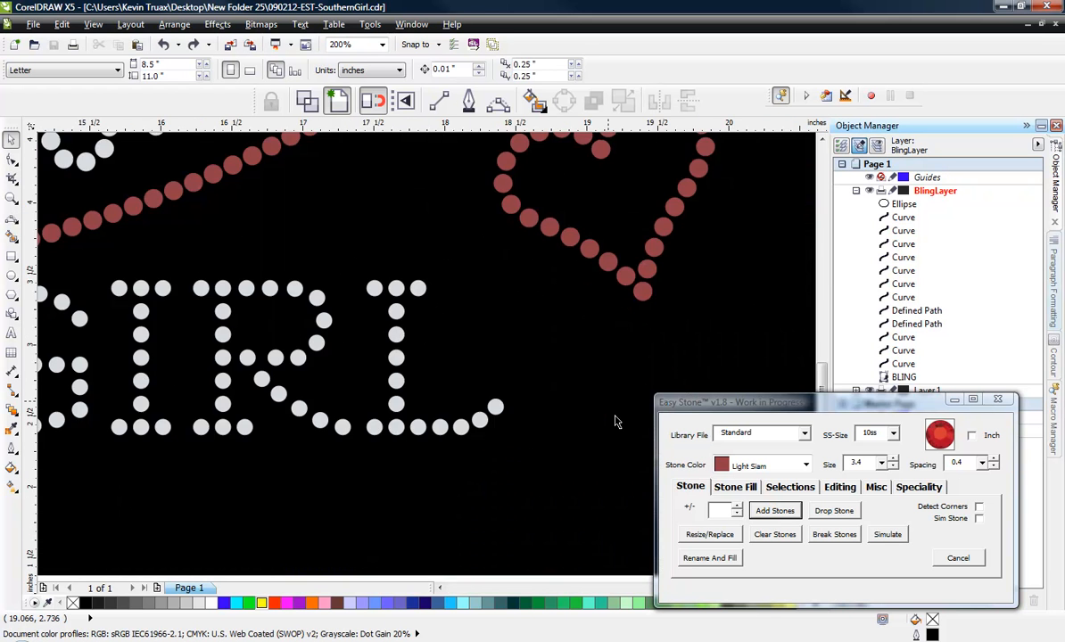
pyautogui.scroll(-1, 619, 424)
pyautogui.scroll(-1, 599, 422)
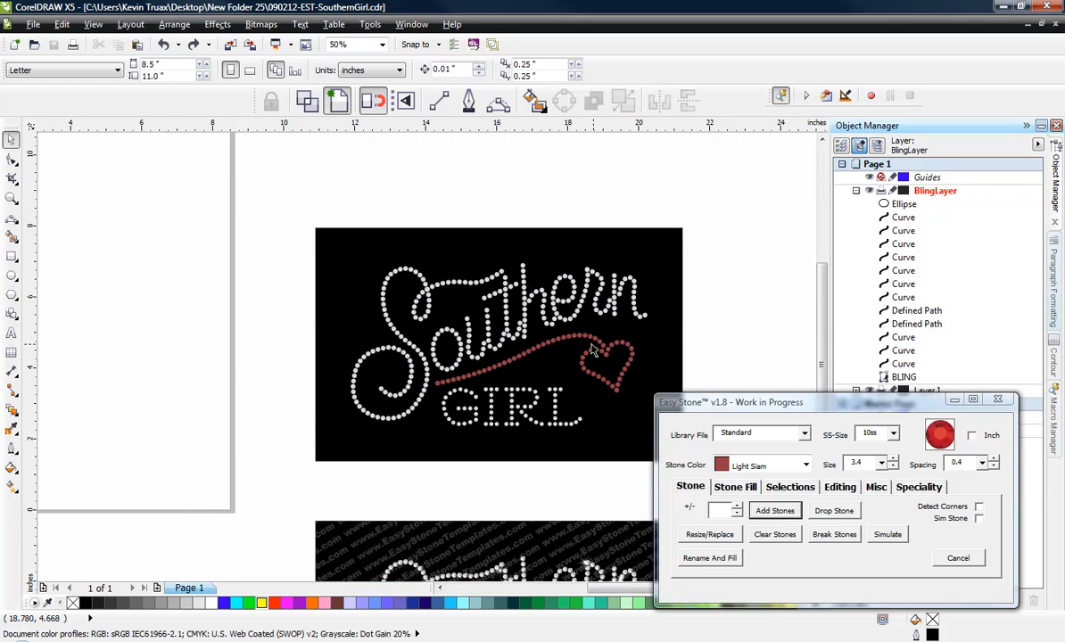
pyautogui.scroll(1, 566, 347)
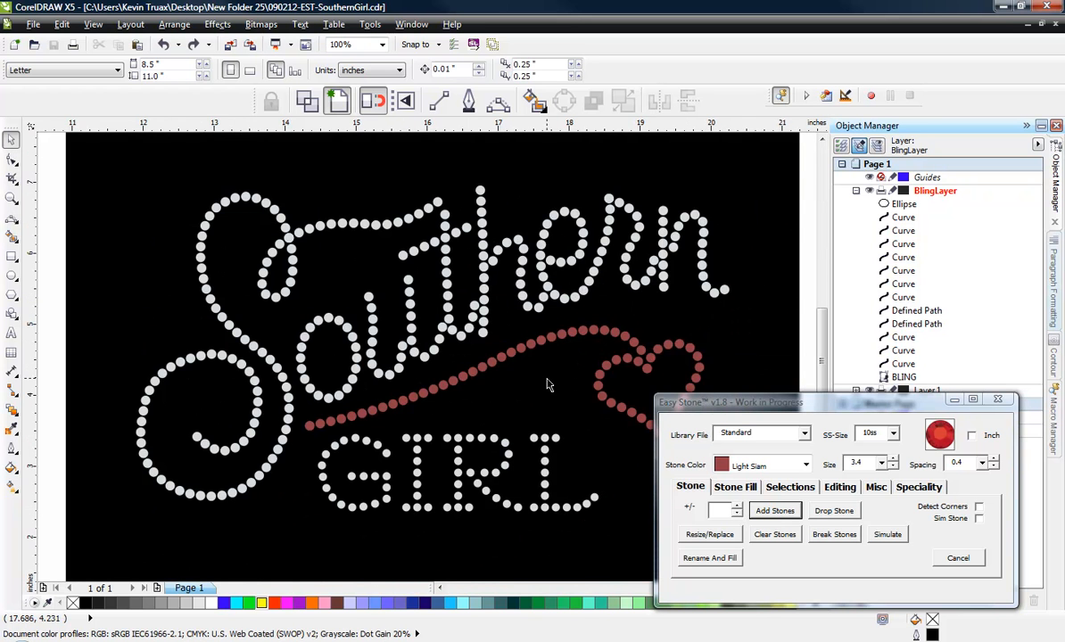
pyautogui.scroll(-3, 548, 384)
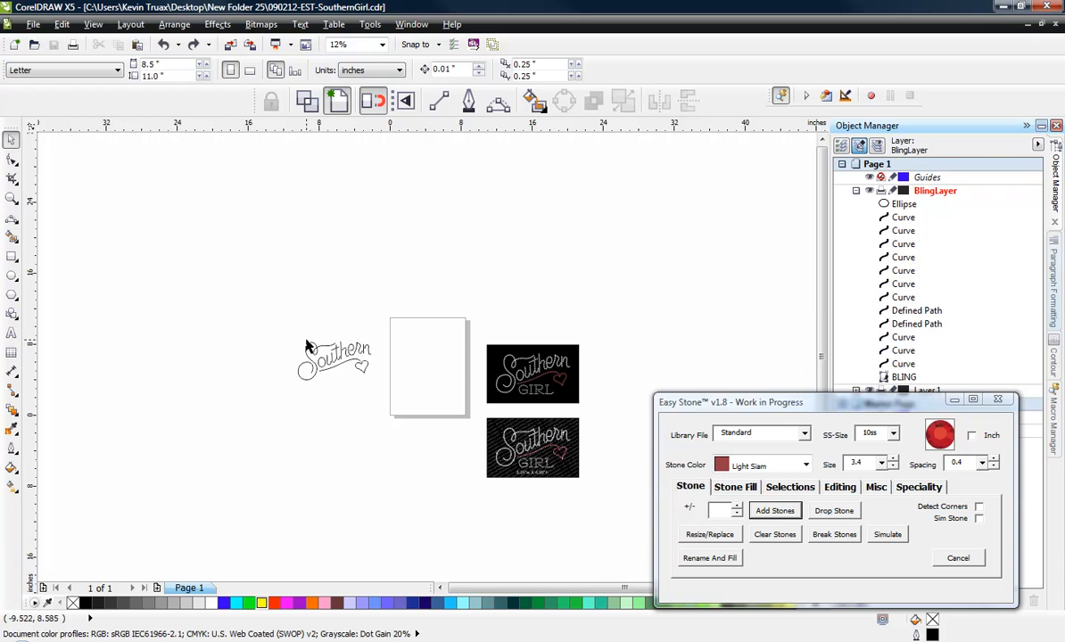
pyautogui.scroll(2, 305, 351)
pyautogui.scroll(1, 403, 411)
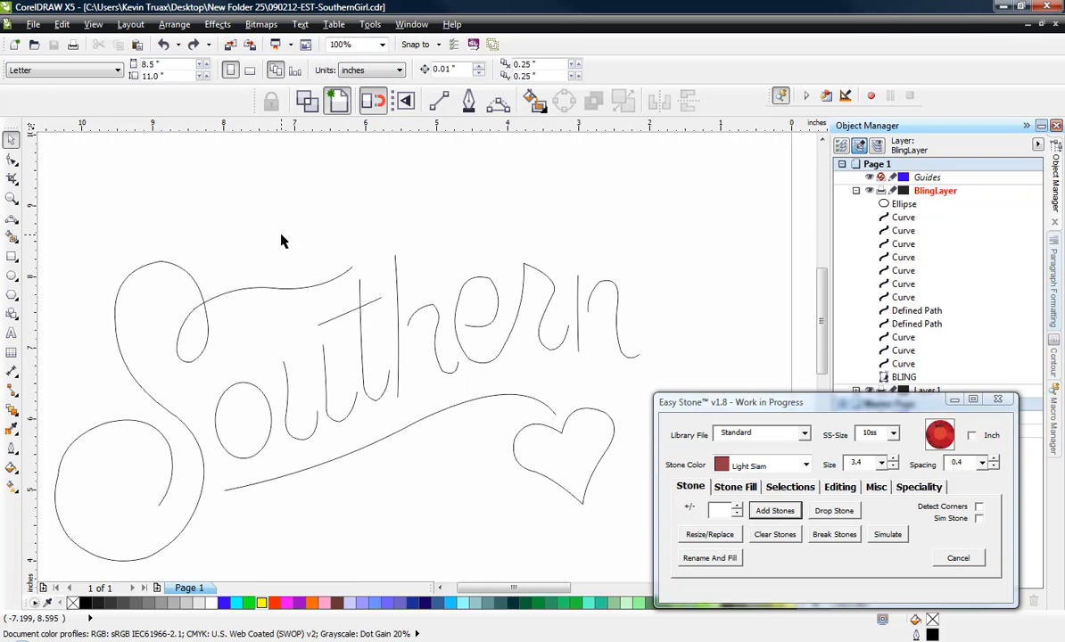
pyautogui.scroll(-1, 364, 254)
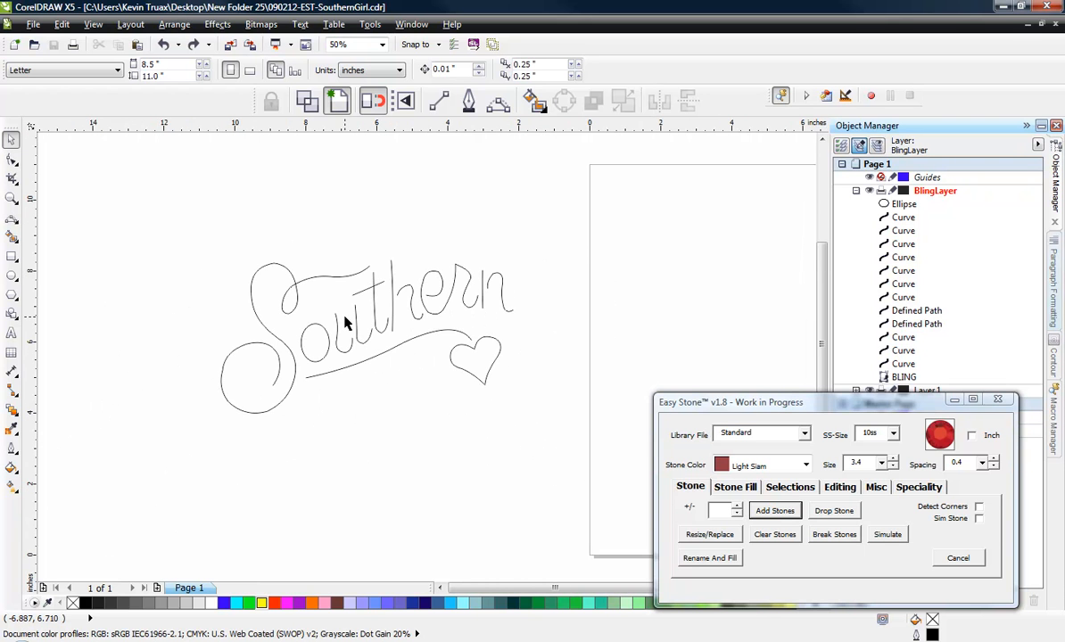
pyautogui.scroll(1, 348, 323)
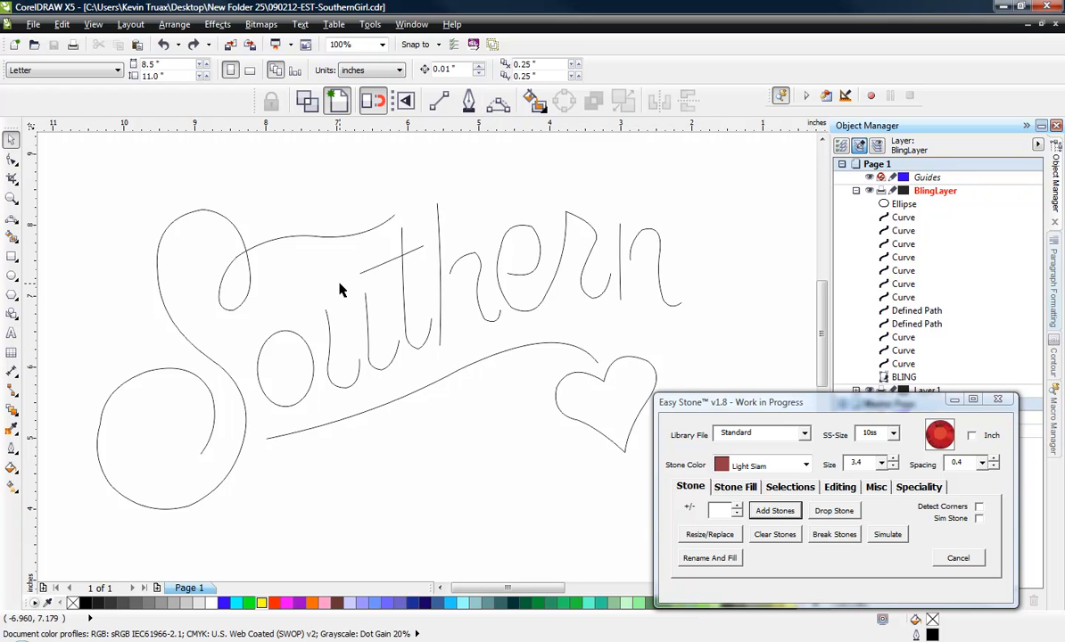
# - Add 10ss Light Siam stones, size 3.4 with 0.4 spacing, along all outlines of the Southern lettering, swash and heart
pyautogui.scroll(-2, 339, 290)
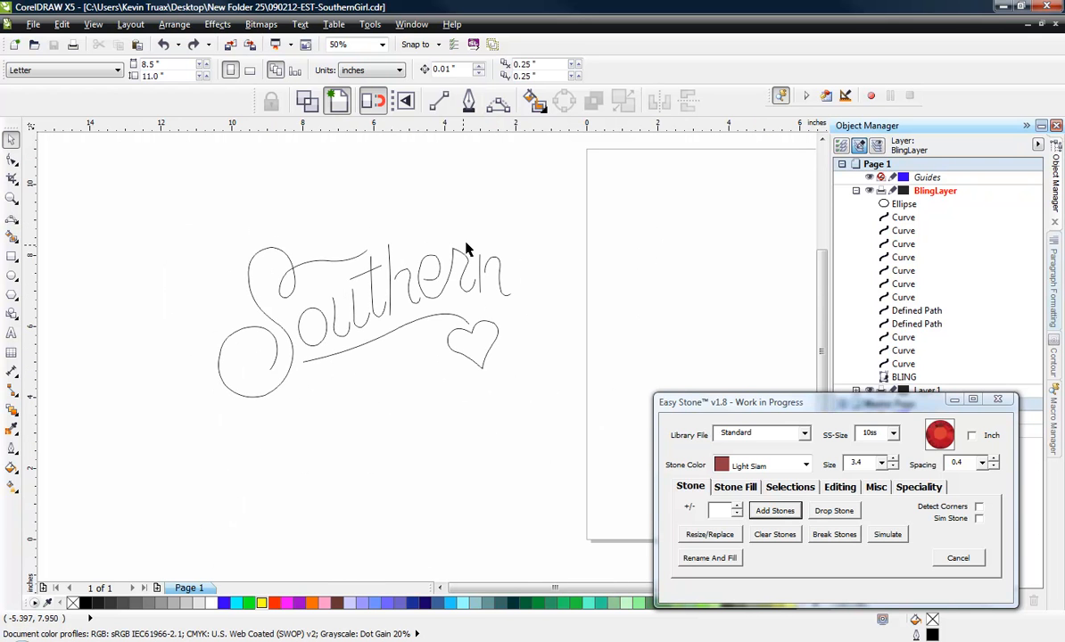
pyautogui.moveTo(547, 189); pyautogui.dragTo(193, 447)
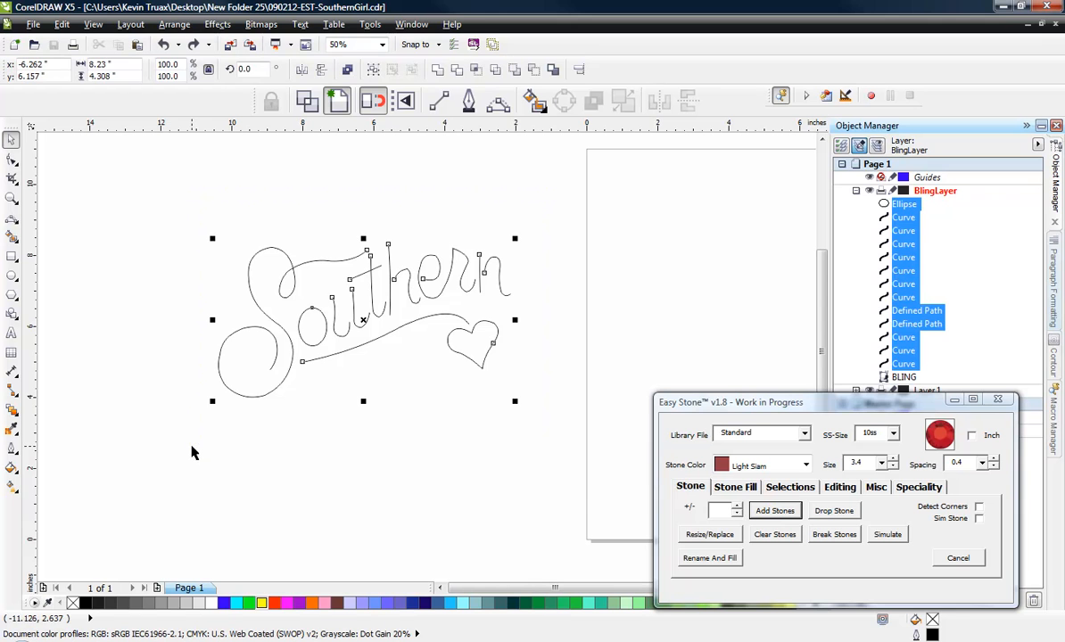
pyautogui.click(754, 511)
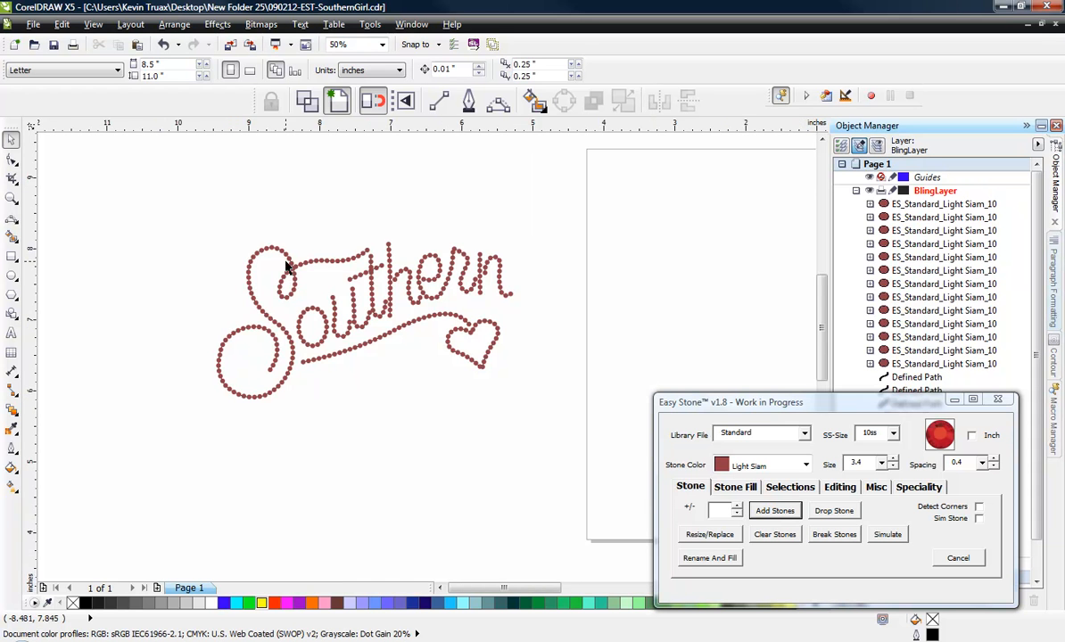
# - Inspect the stone placement where the S loop crosses itself and where the crossbar meets the t stem
pyautogui.scroll(3, 286, 267)
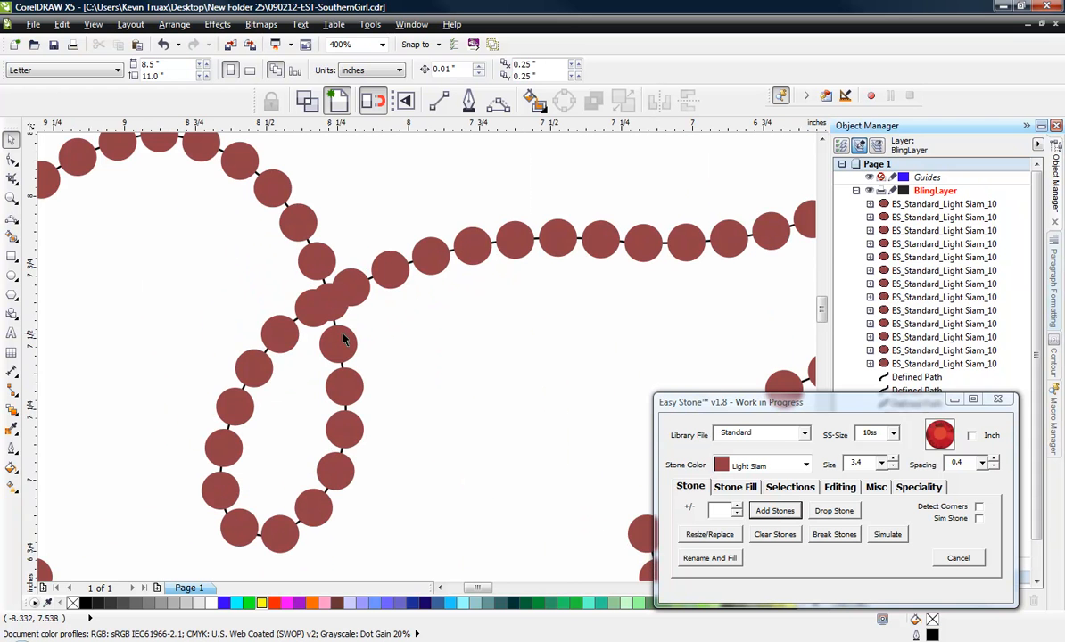
pyautogui.scroll(-2, 290, 295)
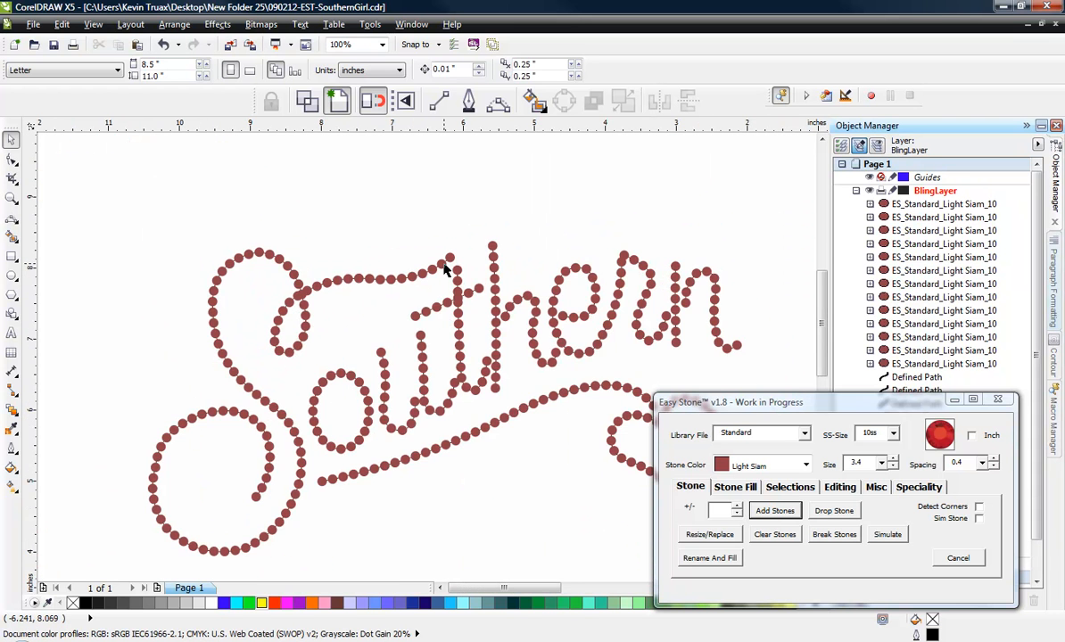
pyautogui.scroll(1, 469, 315)
pyautogui.scroll(1, 469, 314)
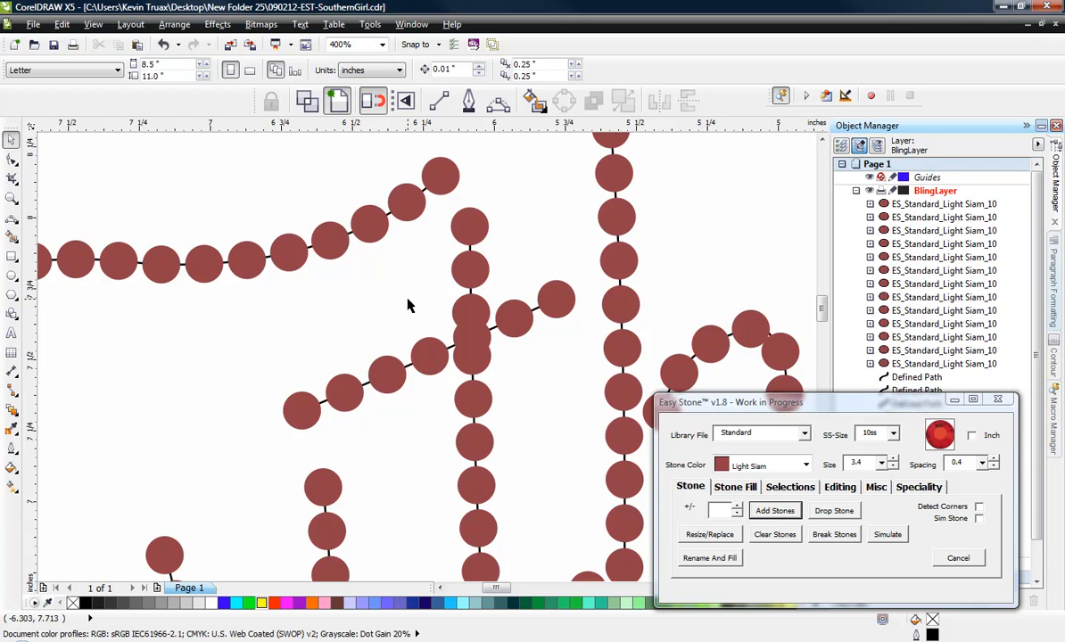
pyautogui.scroll(-2, 408, 305)
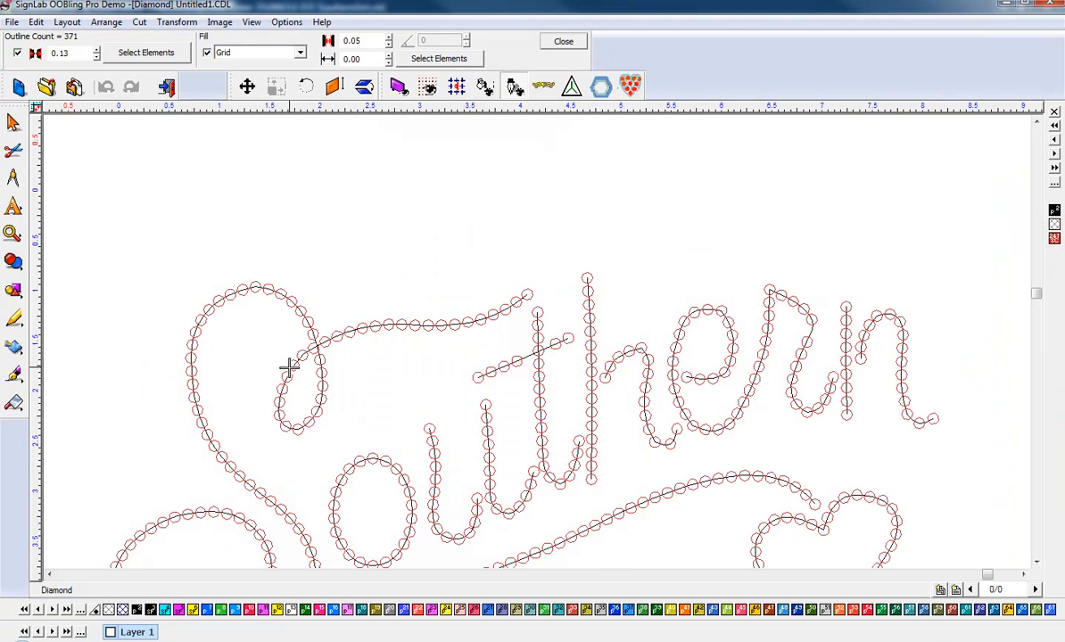
# - Examine how the stone circles are placed around the point where the S loop crosses itself
pyautogui.scroll(1, 288, 366)
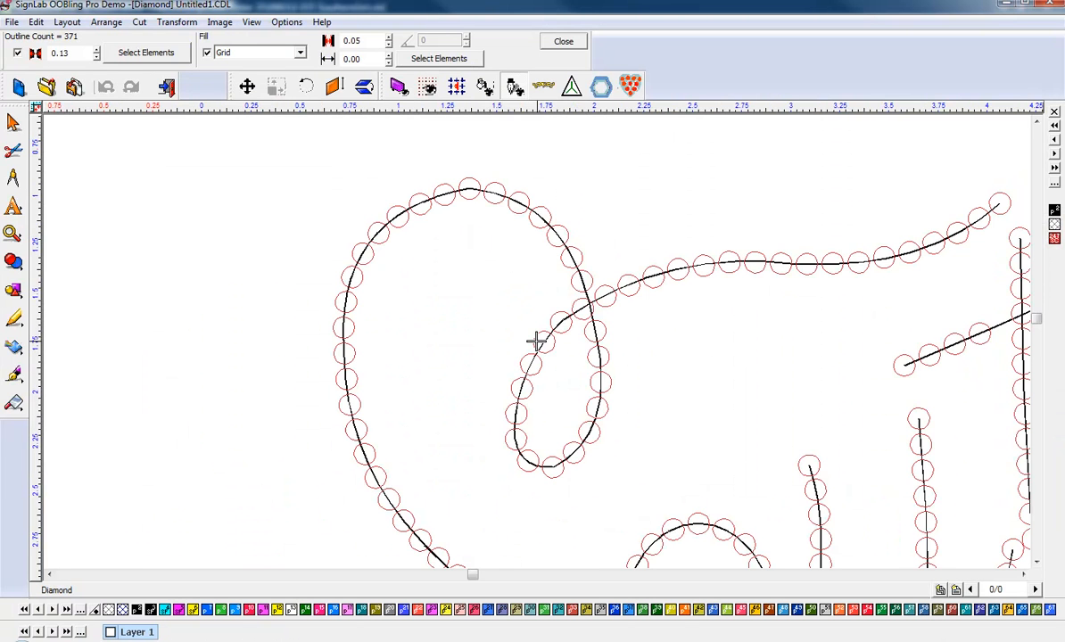
pyautogui.scroll(1, 609, 315)
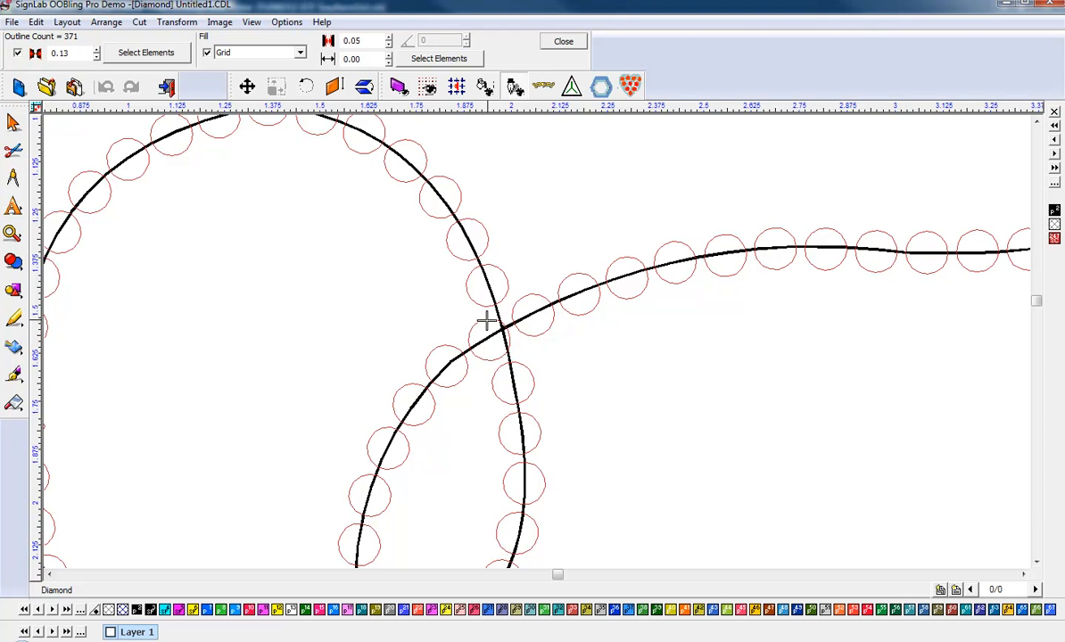
pyautogui.scroll(-2, 545, 344)
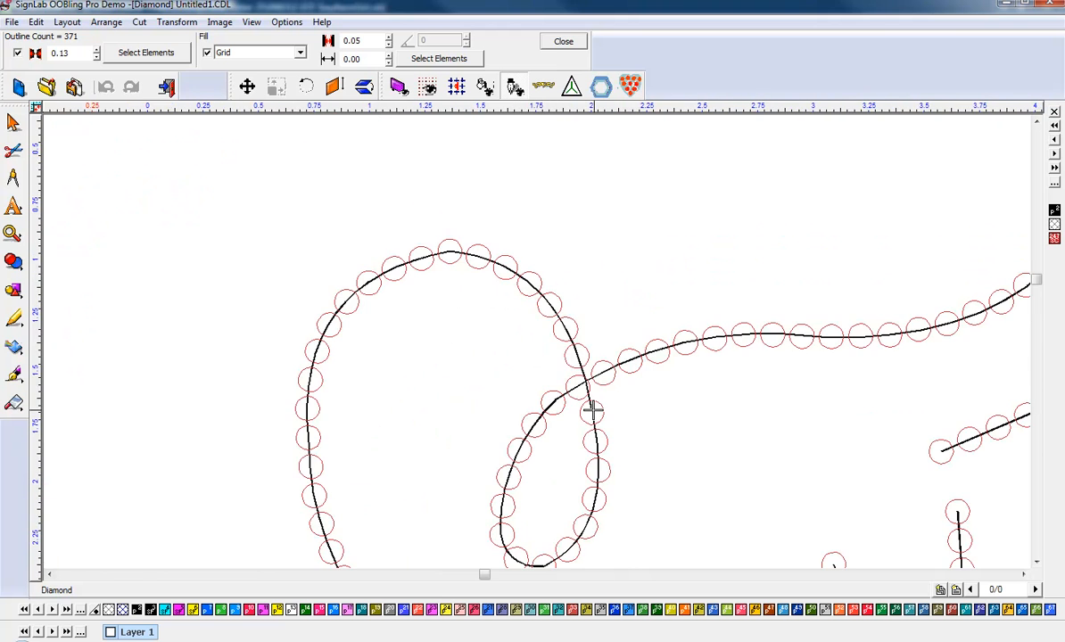
pyautogui.scroll(2, 580, 392)
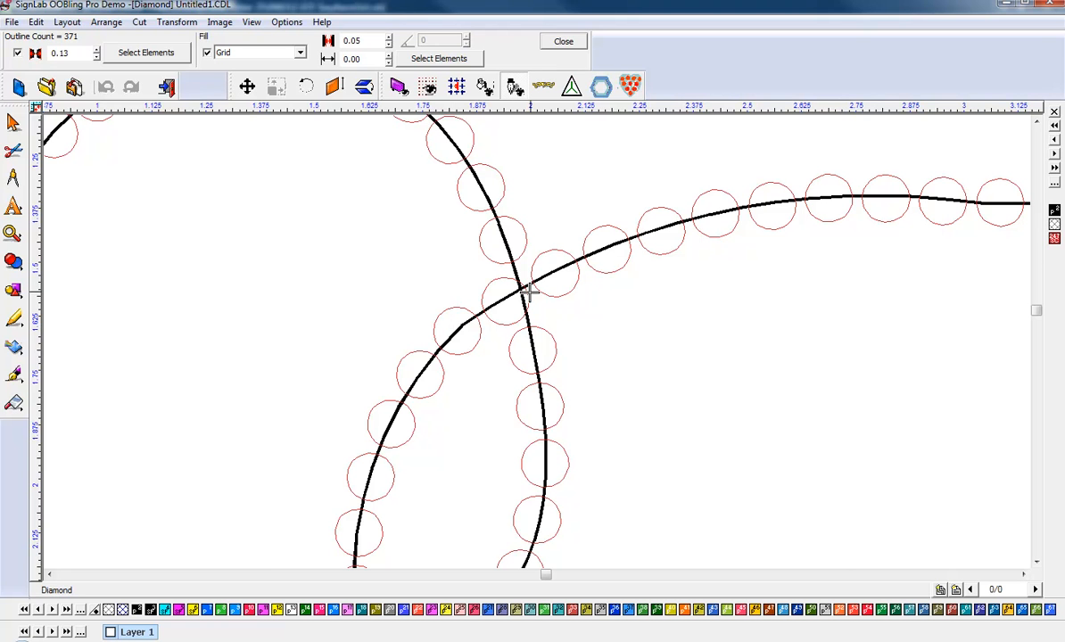
pyautogui.scroll(-2, 488, 282)
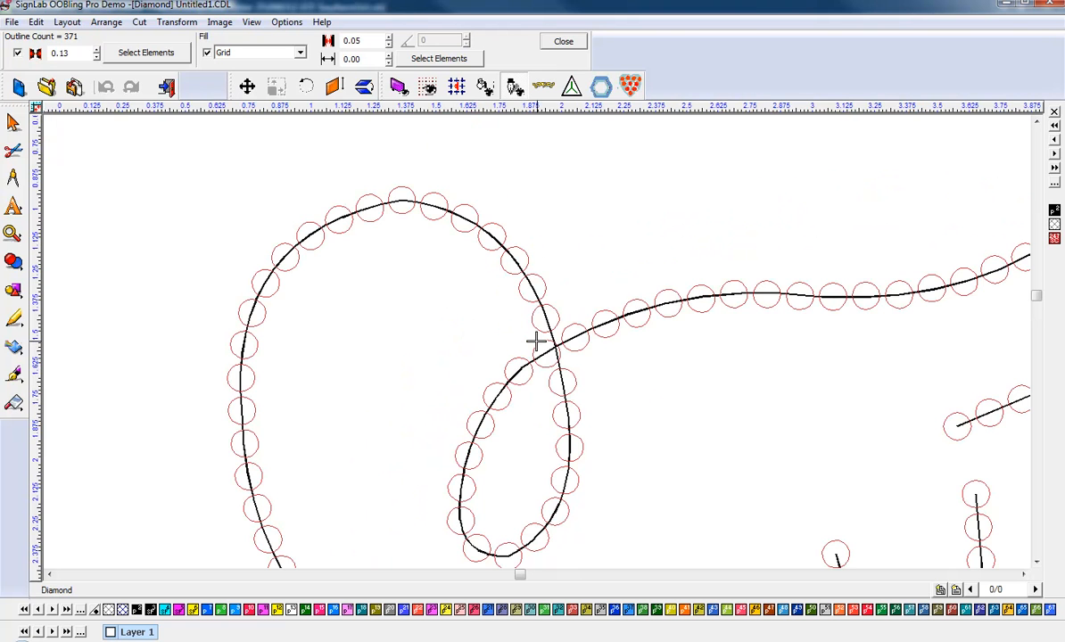
pyautogui.scroll(2, 557, 354)
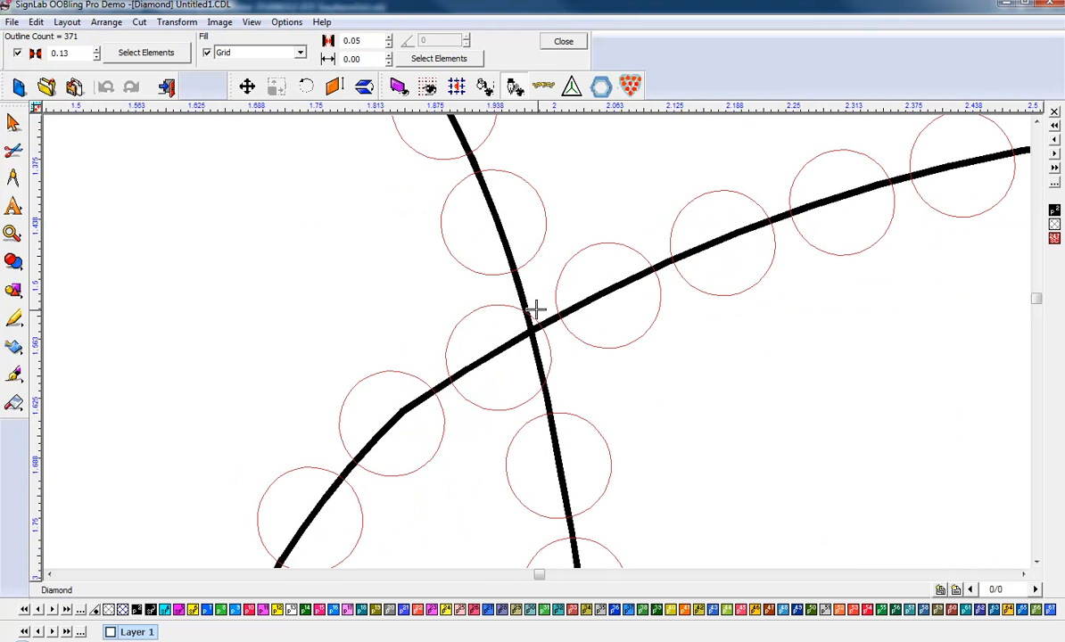
pyautogui.scroll(-3, 518, 313)
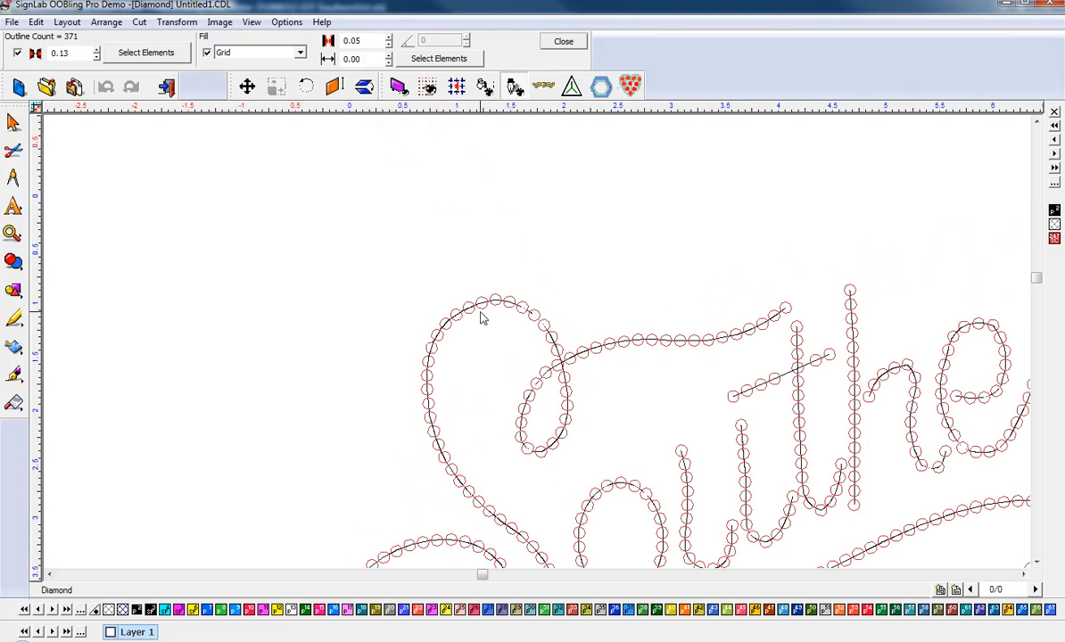
pyautogui.scroll(2, 483, 311)
pyautogui.scroll(-1, 540, 355)
pyautogui.scroll(-2, 539, 353)
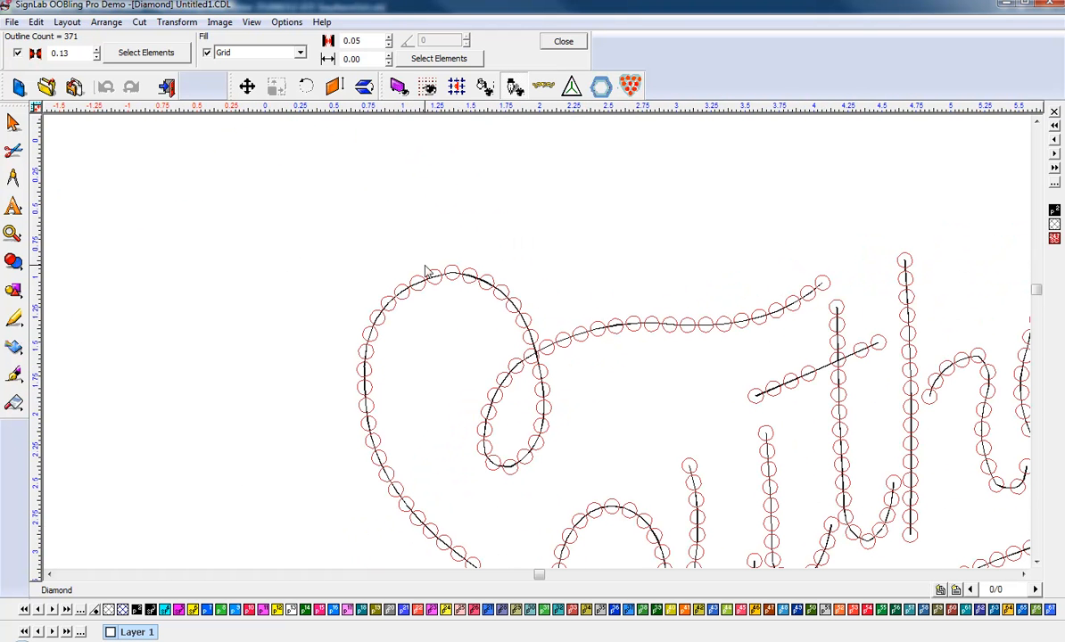
# - Examine the stone circles where the t crossbar intersects the stem, including the spacing on both sides
pyautogui.scroll(-1, 537, 341)
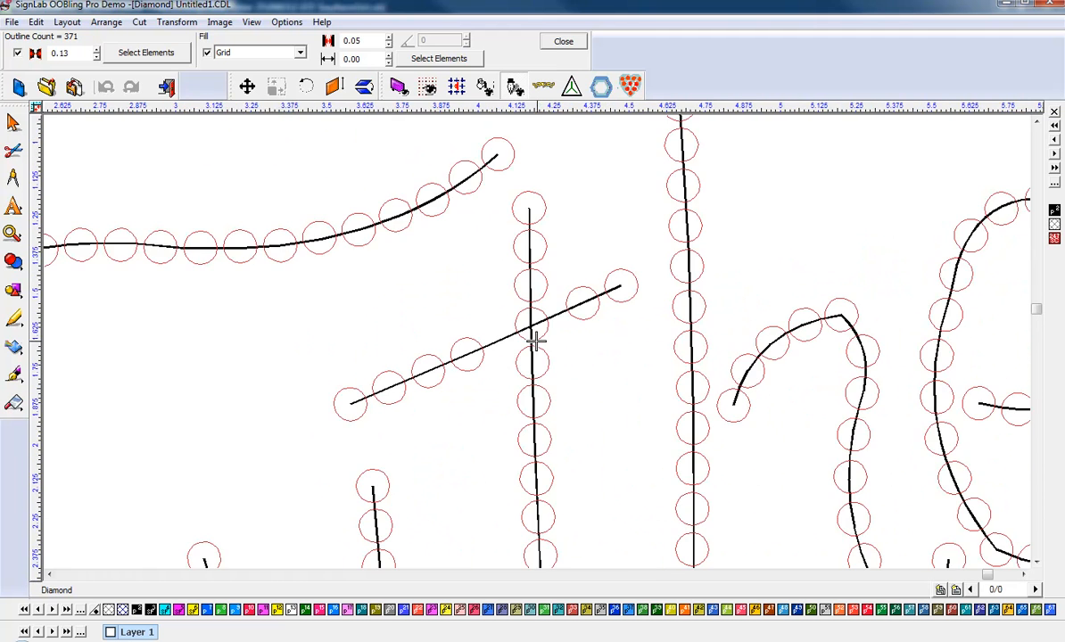
pyautogui.scroll(2, 536, 340)
pyautogui.scroll(1, 538, 348)
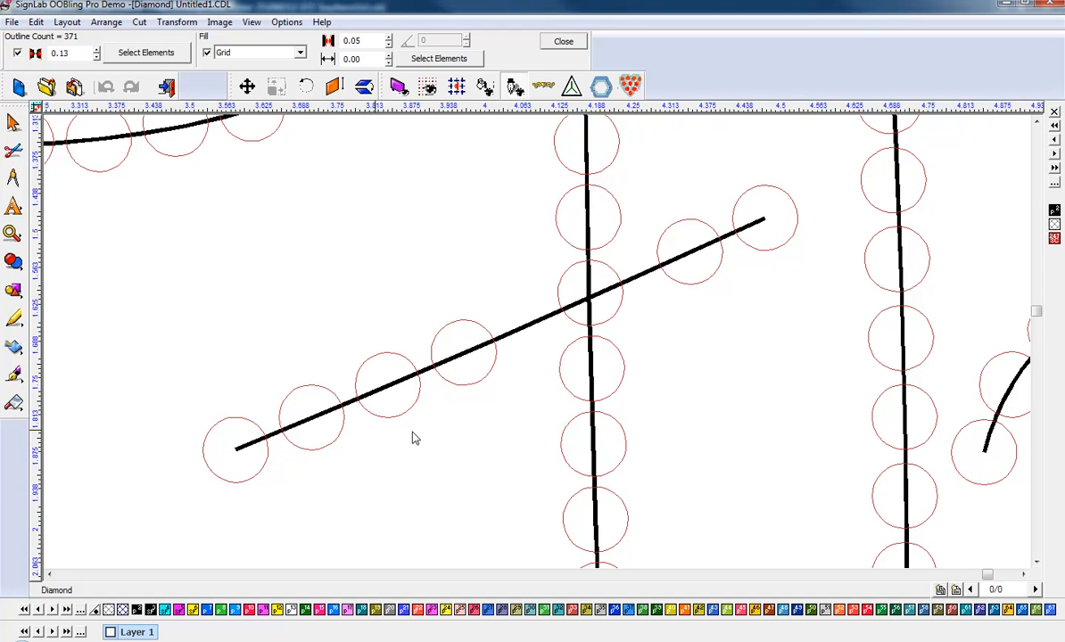
pyautogui.scroll(-1, 648, 279)
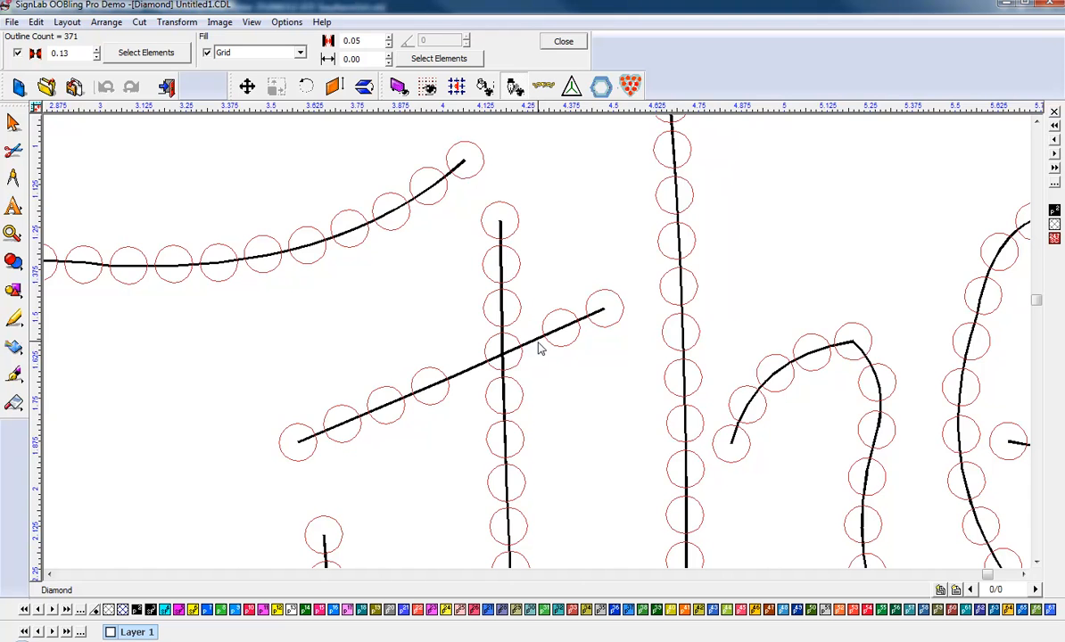
pyautogui.scroll(-2, 539, 348)
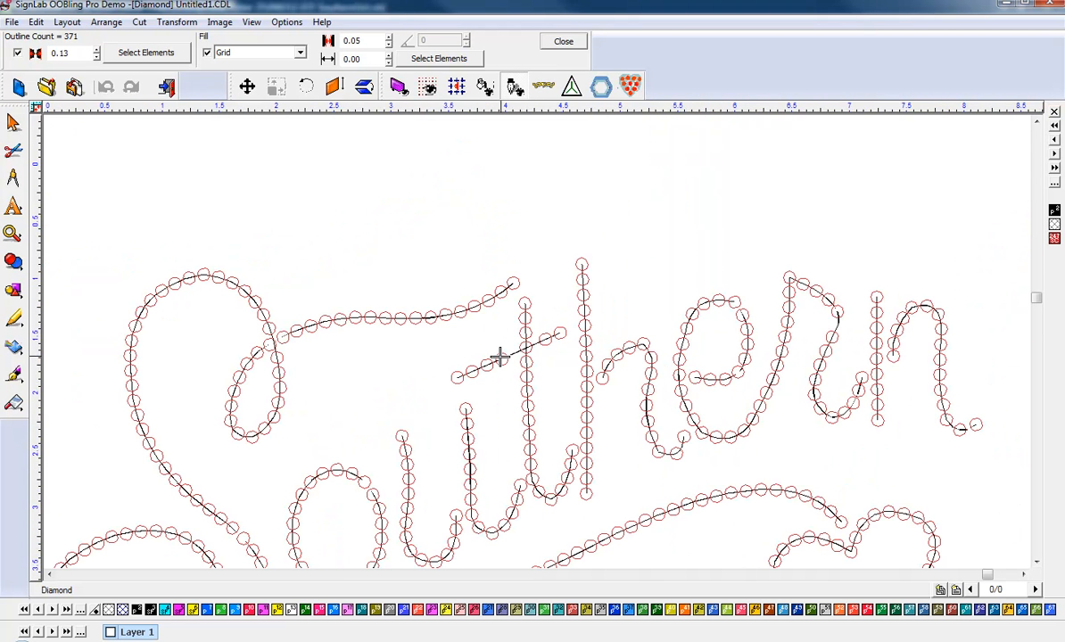
pyautogui.scroll(2, 500, 357)
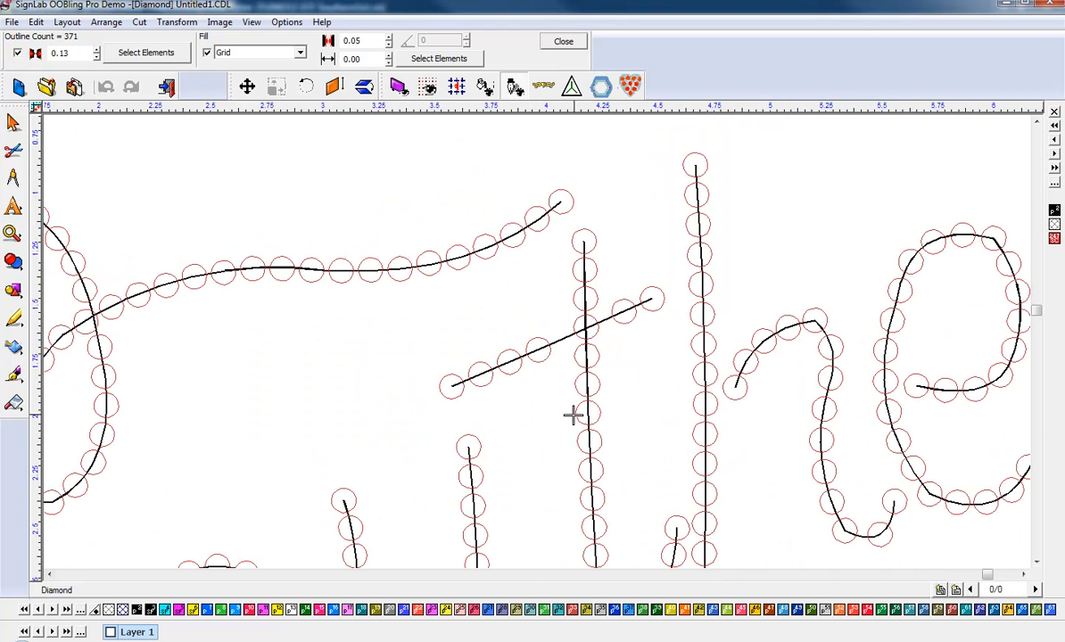
pyautogui.scroll(-1, 539, 349)
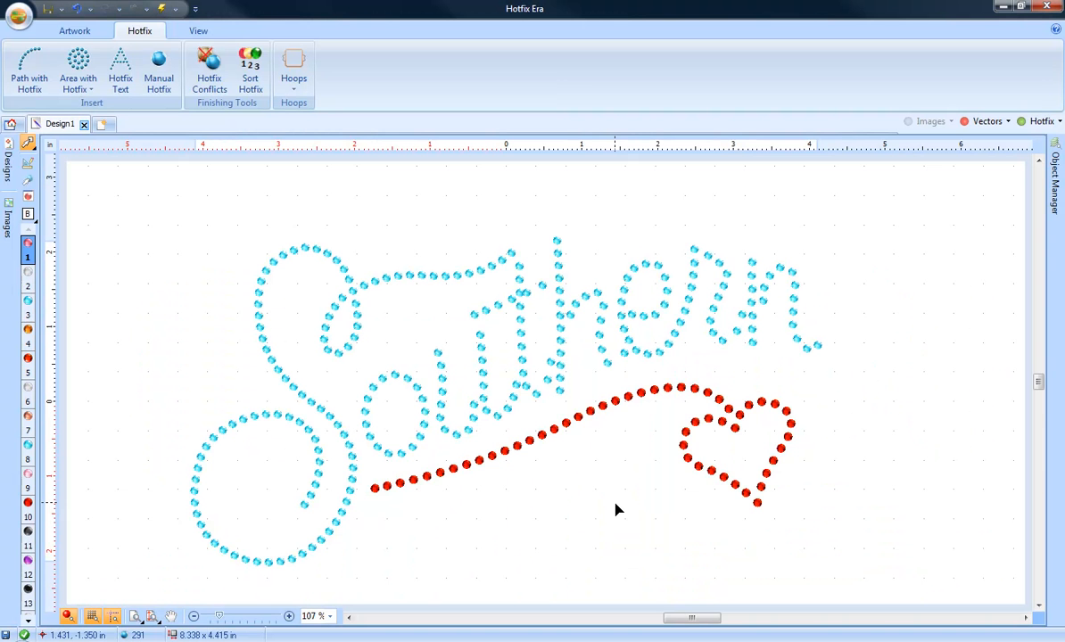
# - Select the S path and the red swash in turn to inspect their hotfix stones, and leave nothing selected
pyautogui.click(329, 287)
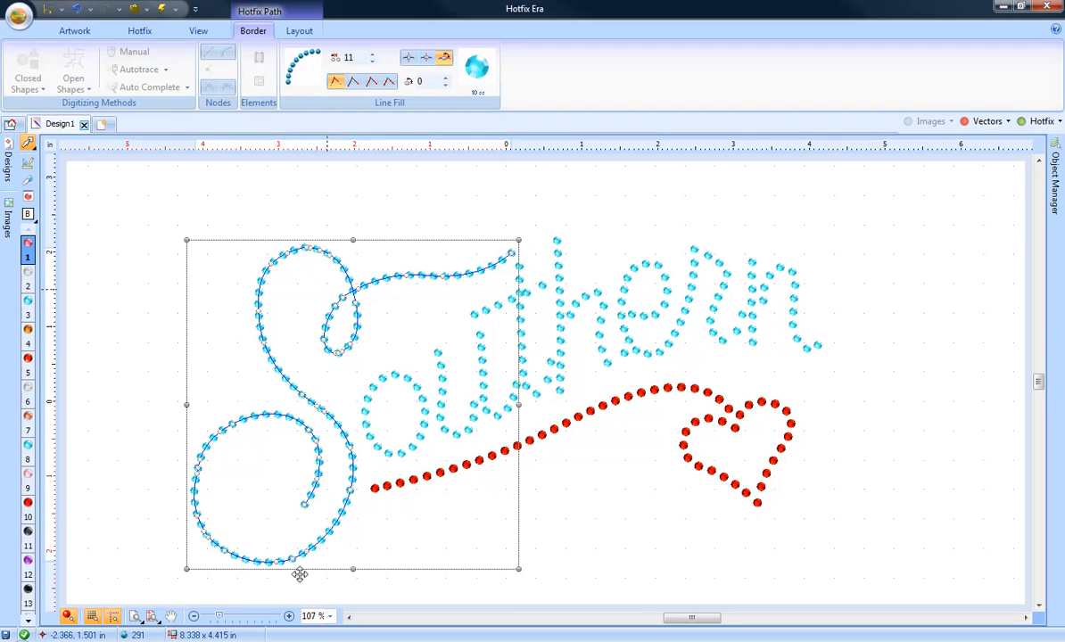
pyautogui.click(241, 618)
pyautogui.click(241, 618)
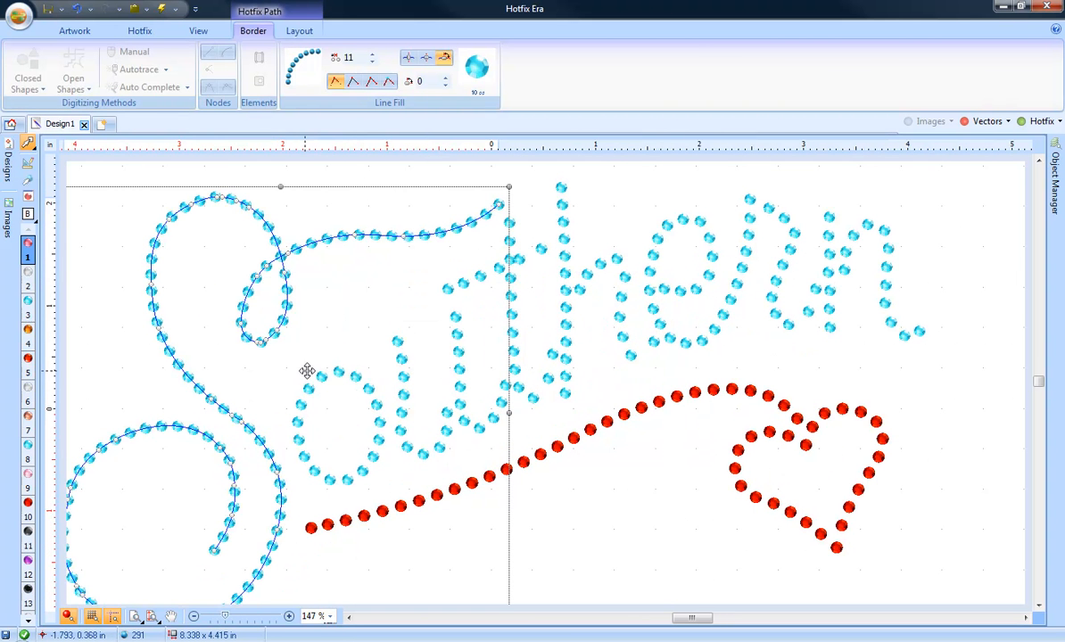
pyautogui.click(540, 451)
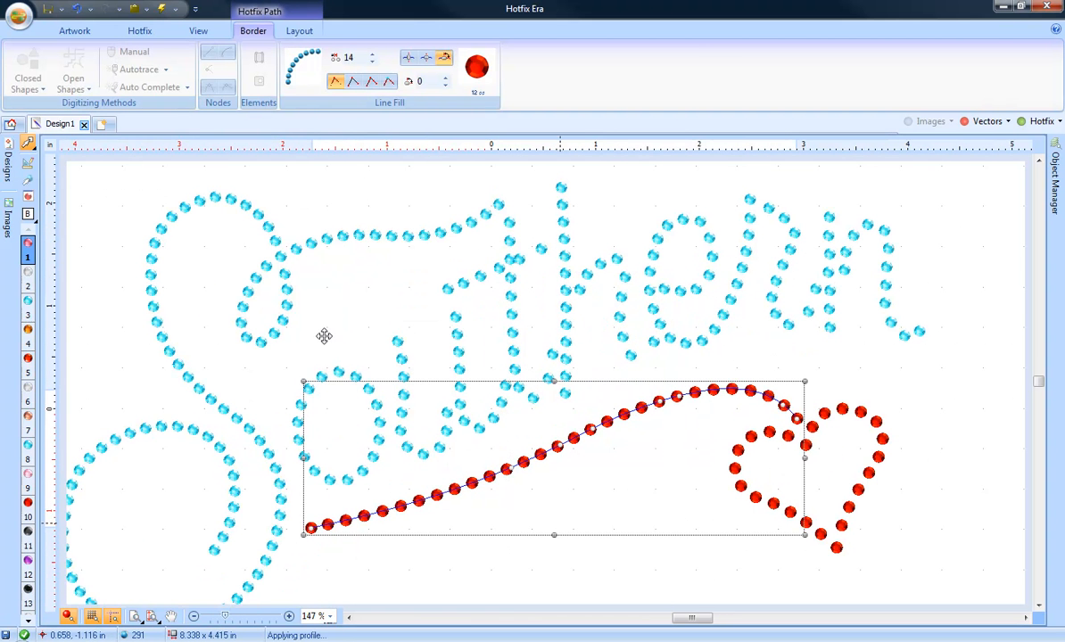
pyautogui.click(997, 215)
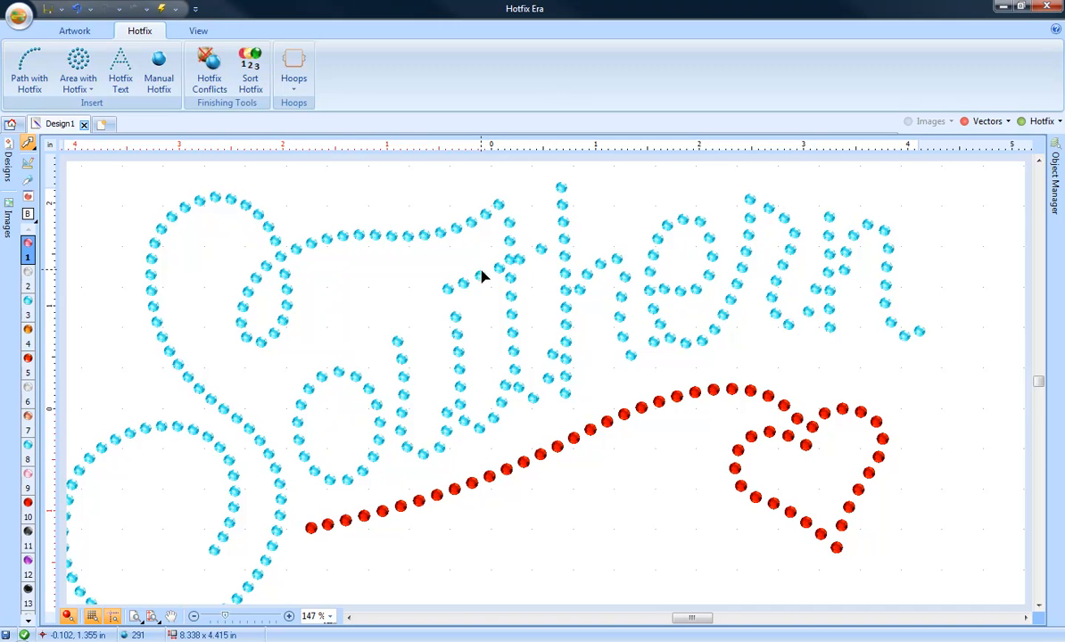
# - Switch back to CorelDRAW and clear the stones from the whole Southern lettering, swash and heart design
pyautogui.click(541, 641)
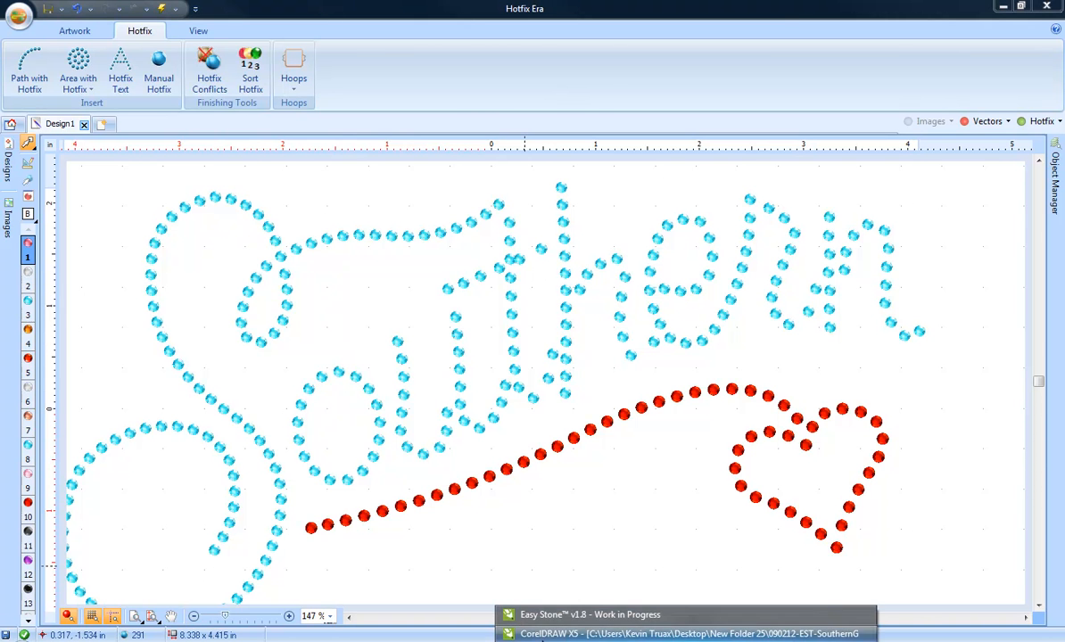
pyautogui.click(543, 634)
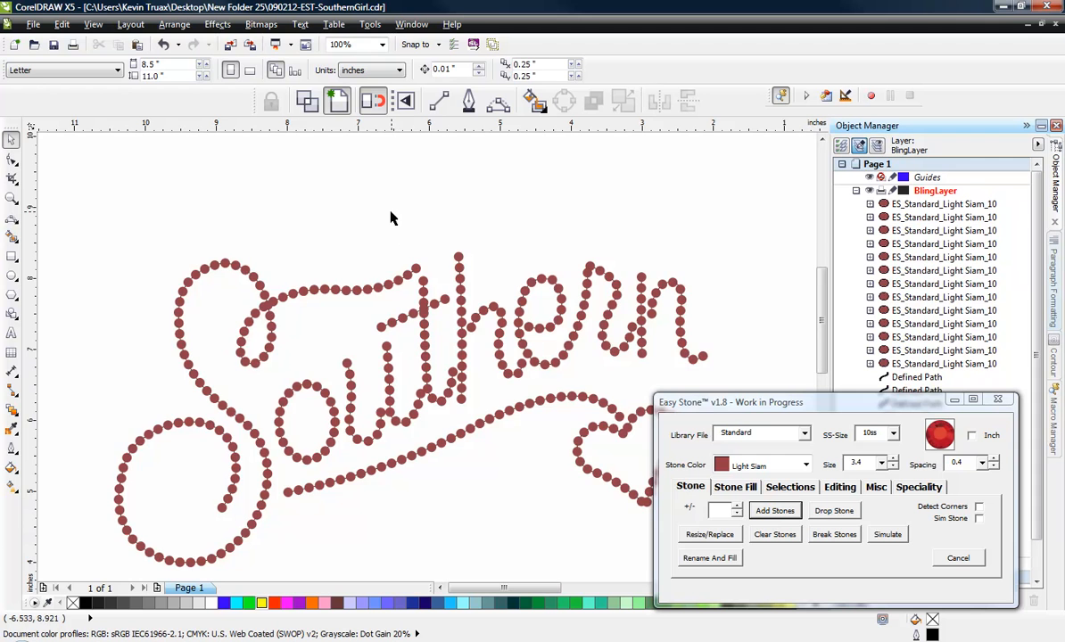
pyautogui.scroll(-1, 393, 226)
pyautogui.moveTo(220, 203); pyautogui.dragTo(611, 430)
pyautogui.click(787, 539)
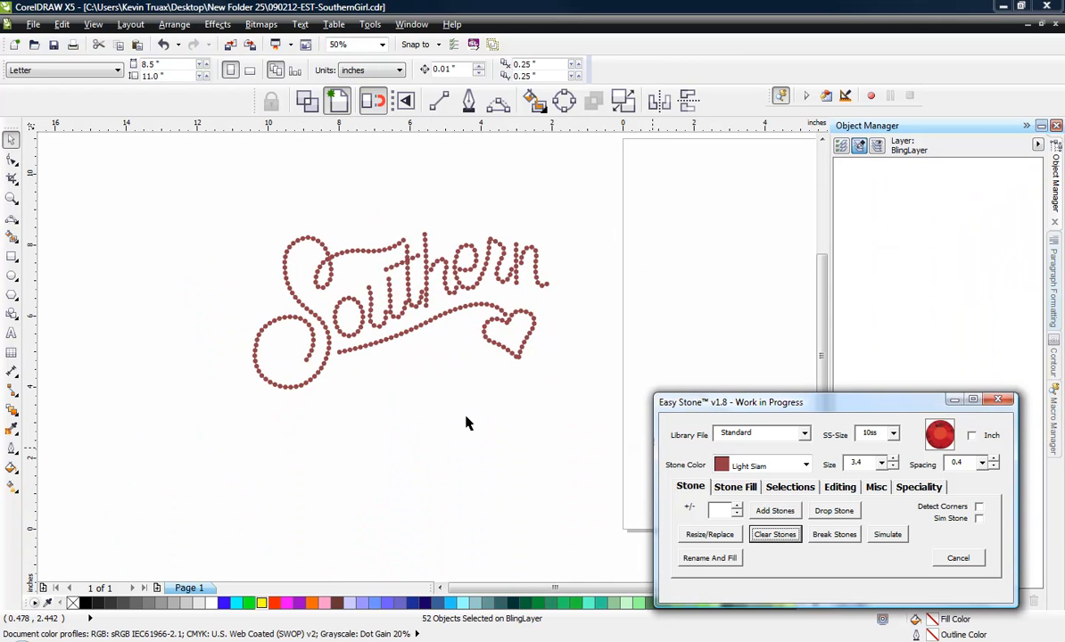
# - Split the t's crossbar and stem at their crossing with Easy Stone's Intersections function
pyautogui.scroll(1, 393, 261)
pyautogui.scroll(1, 409, 265)
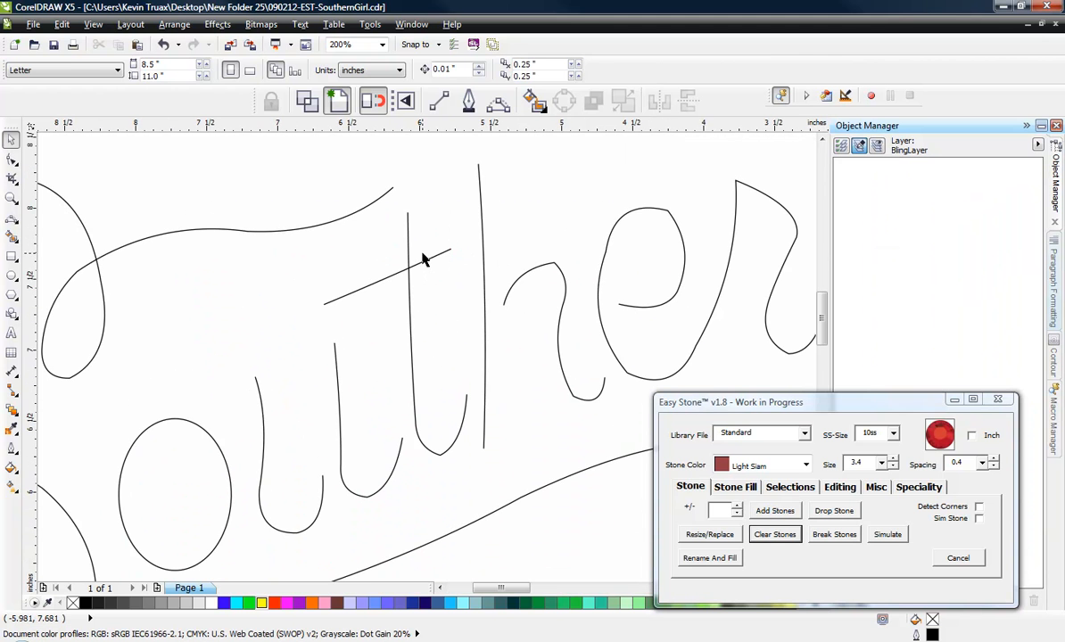
pyautogui.click(389, 278)
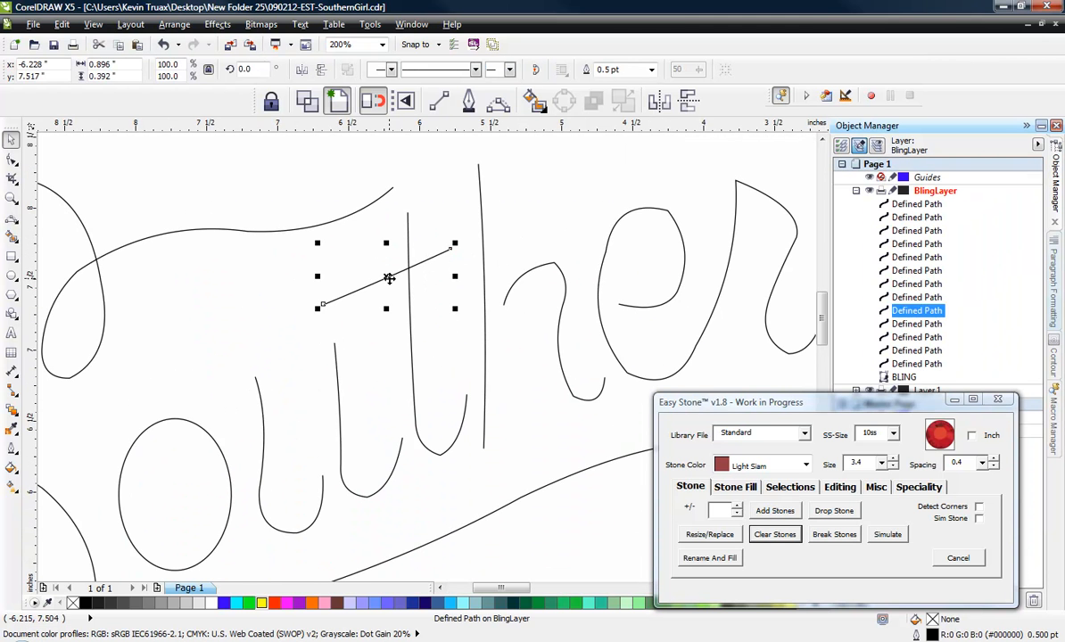
pyautogui.keyDown('shift'); pyautogui.click(410, 325); pyautogui.keyUp('shift')
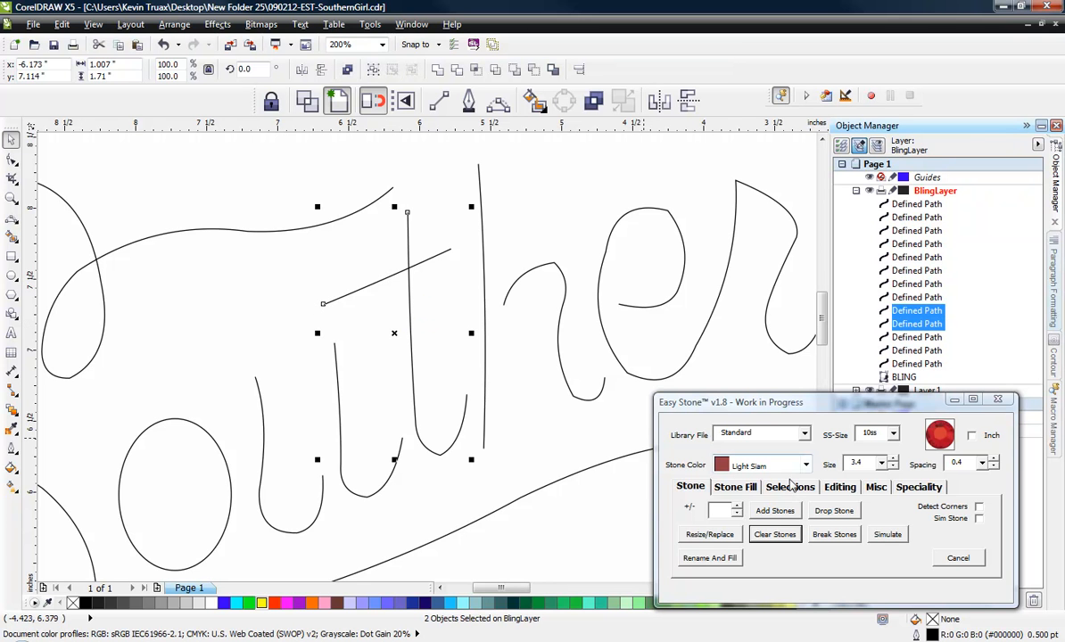
pyautogui.click(840, 489)
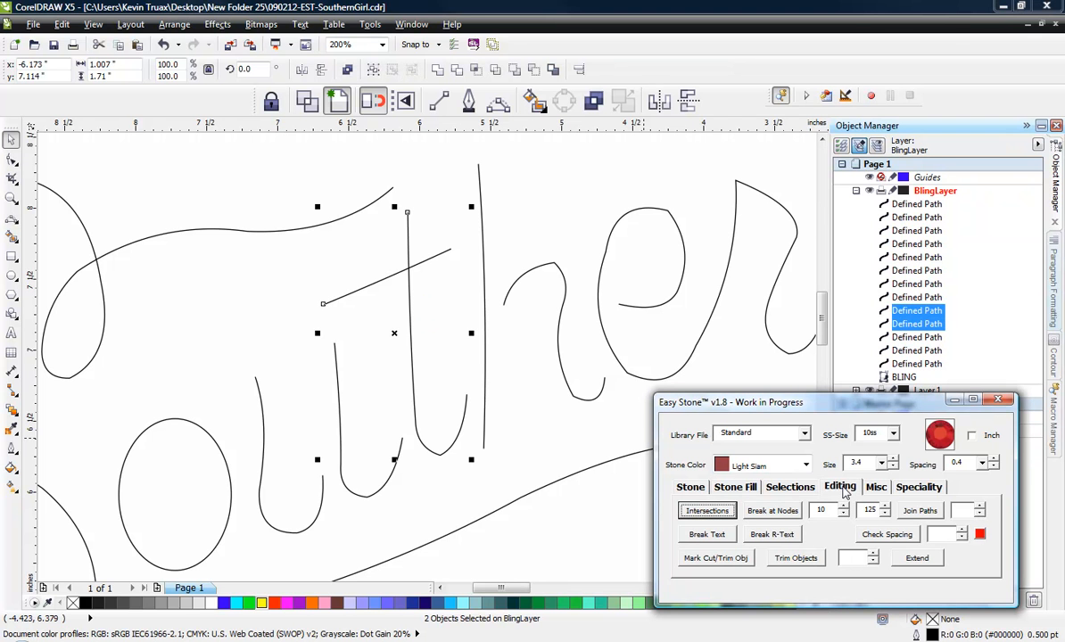
pyautogui.click(721, 514)
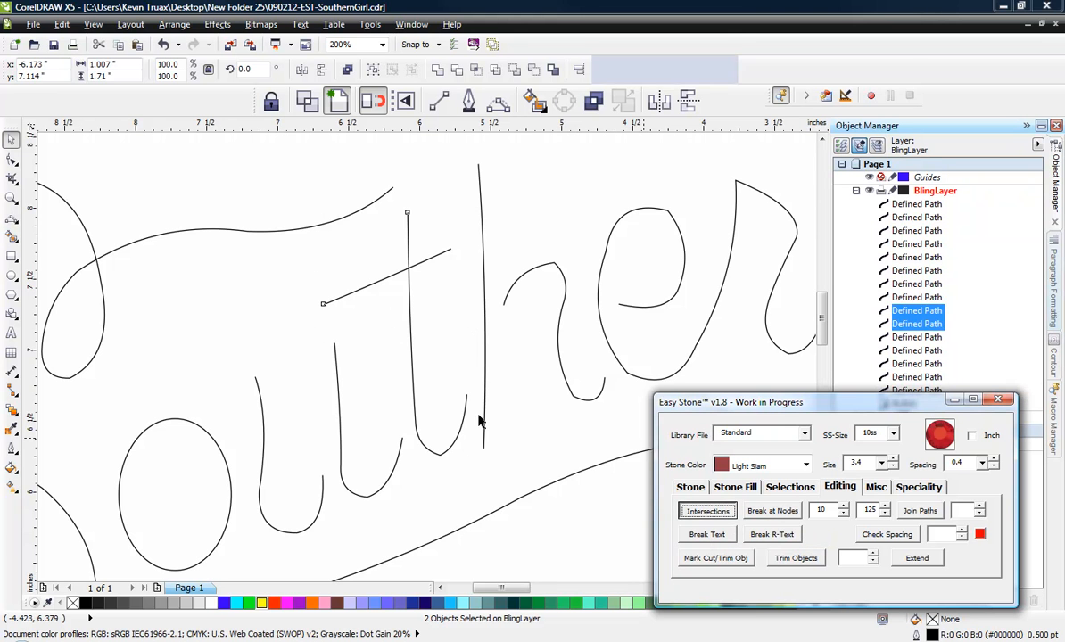
# - Add 10ss Light Siam stones with 0.4 spacing to all four pieces of the t, leaving nothing selected
pyautogui.click(271, 337)
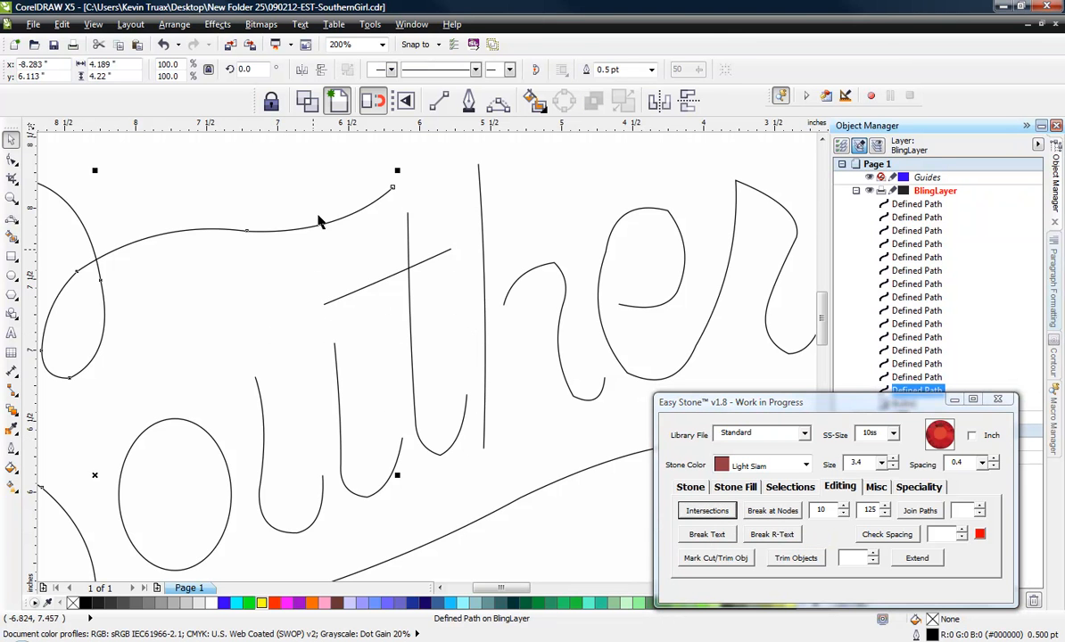
pyautogui.click(317, 158)
pyautogui.moveTo(316, 164); pyautogui.dragTo(461, 341)
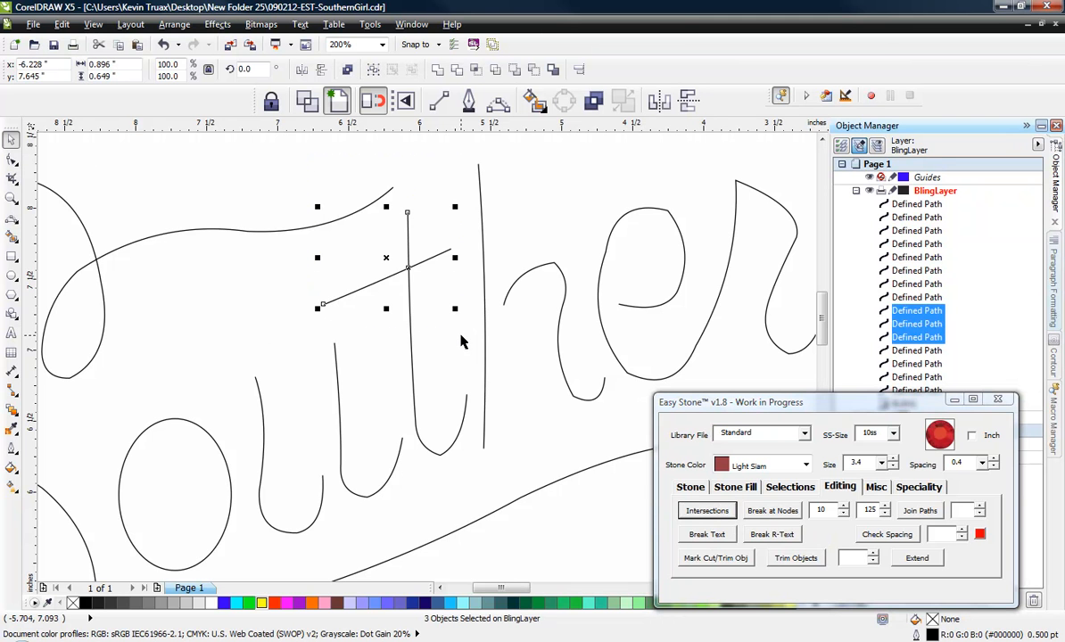
pyautogui.keyDown('shift'); pyautogui.click(413, 388); pyautogui.keyUp('shift')
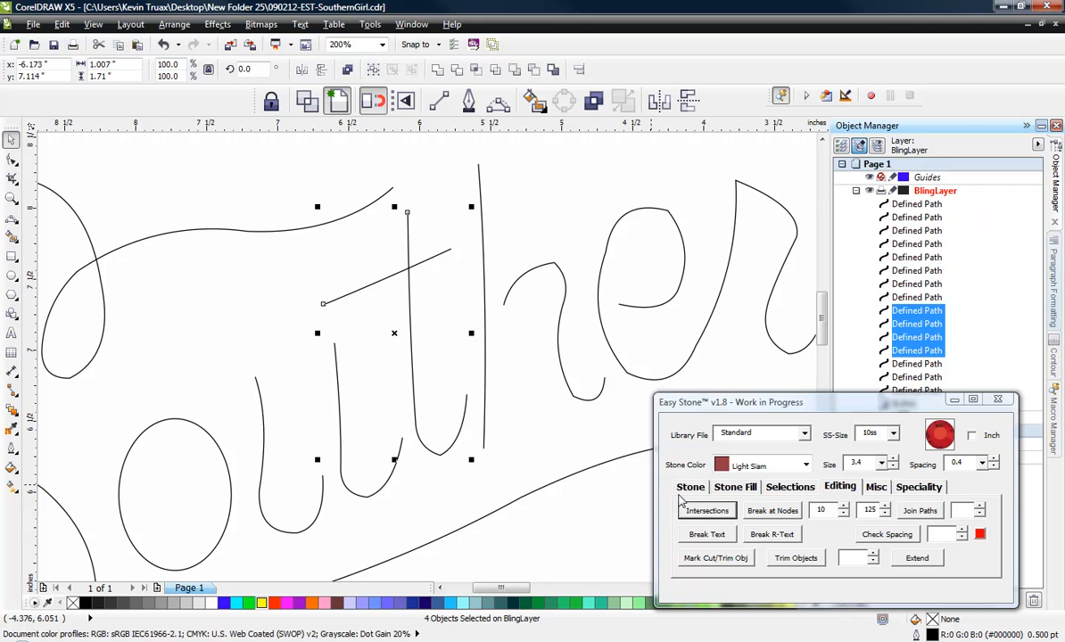
pyautogui.click(691, 487)
pyautogui.click(775, 510)
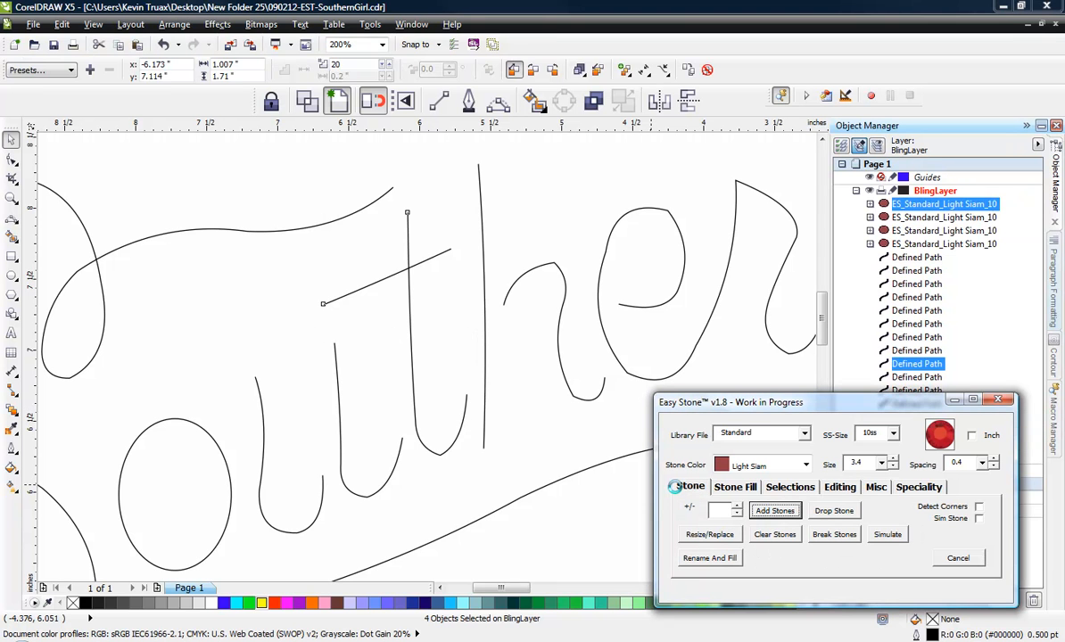
pyautogui.click(550, 539)
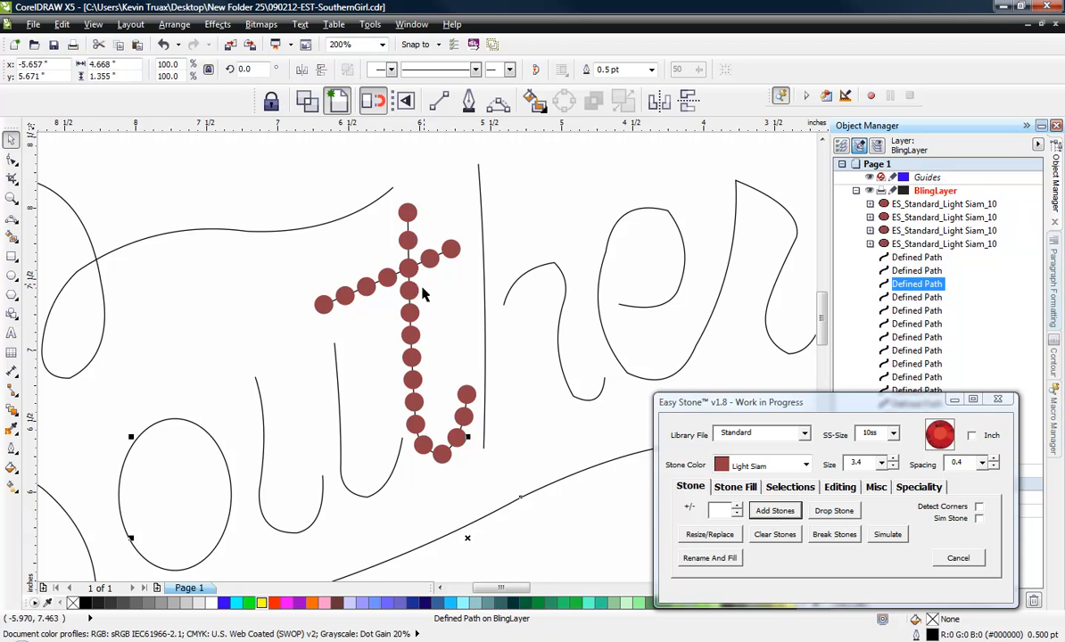
pyautogui.click(544, 231)
# - Examine the stones at the t's crossing and the path of the S where its loop crosses itself
pyautogui.scroll(-2, 566, 245)
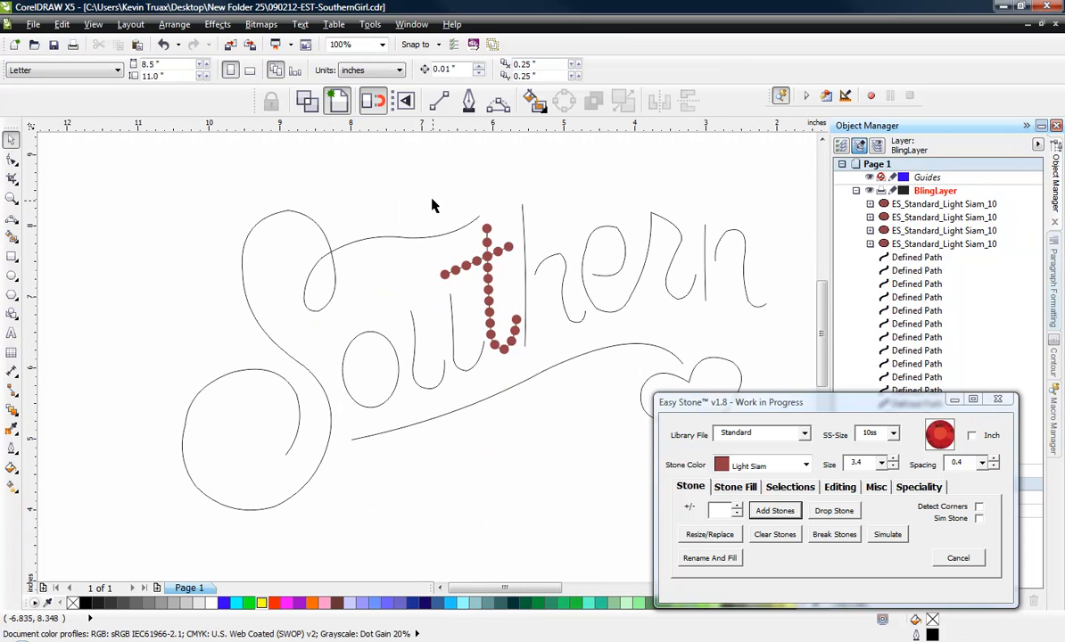
pyautogui.scroll(1, 488, 255)
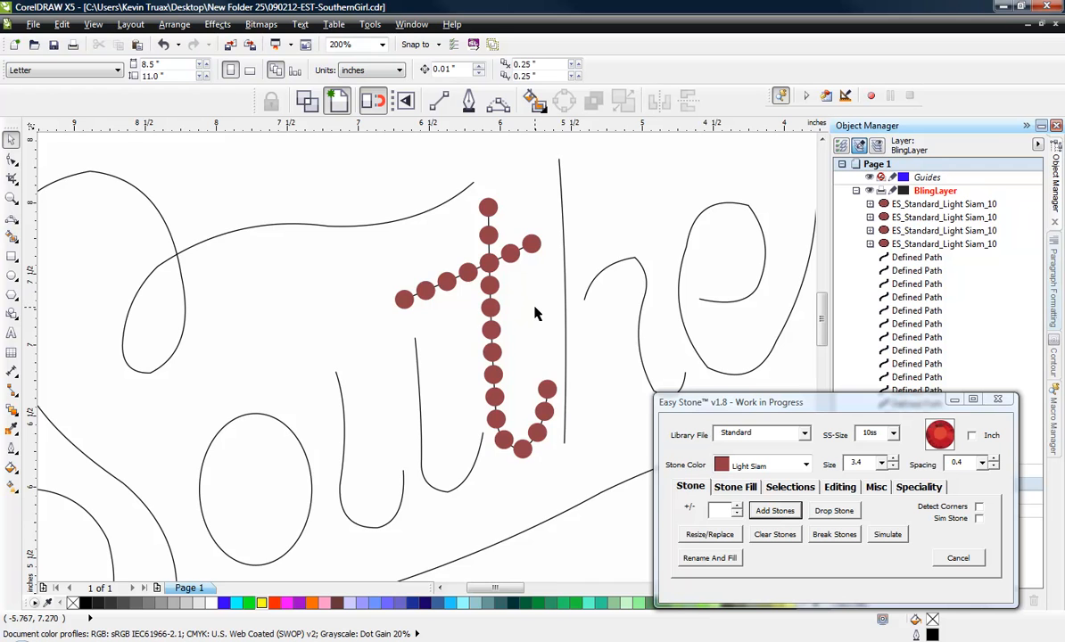
pyautogui.scroll(-1, 536, 312)
pyautogui.scroll(-1, 504, 311)
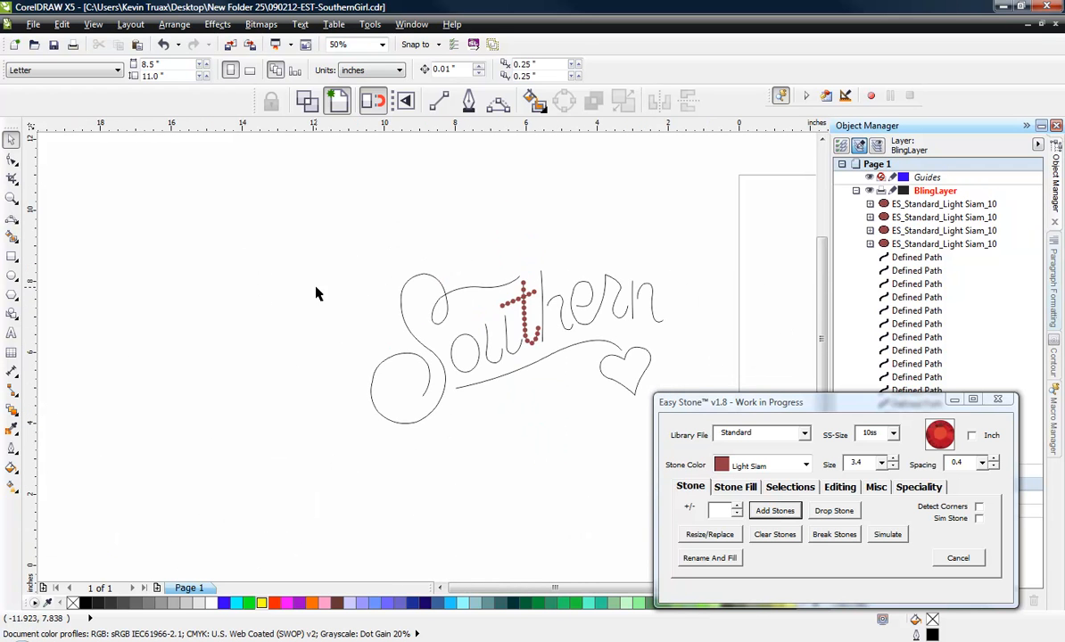
pyautogui.scroll(1, 435, 308)
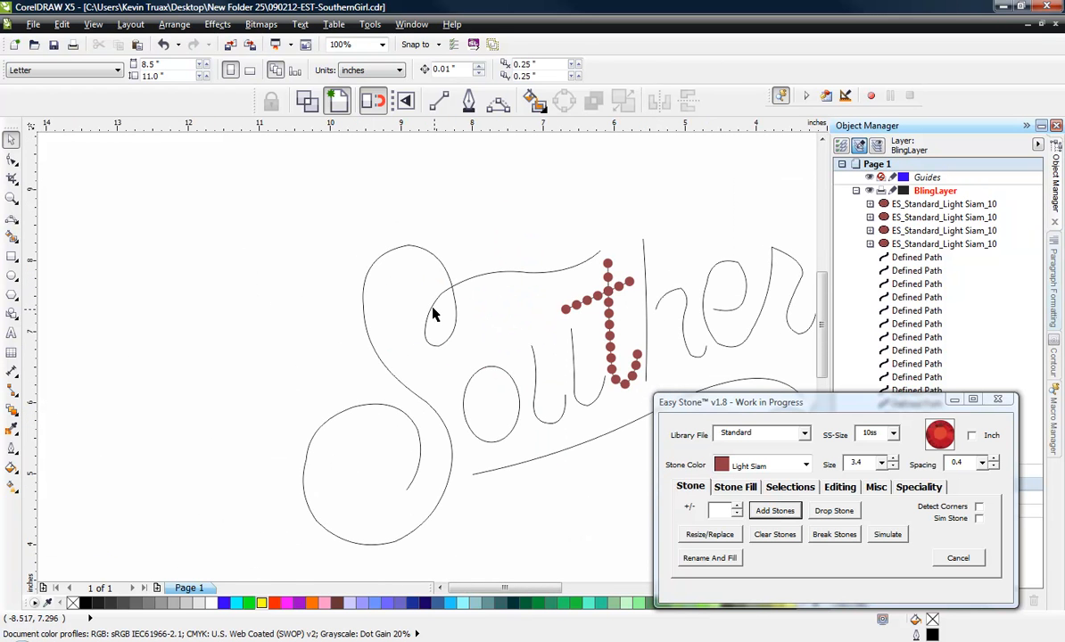
pyautogui.click(429, 326)
pyautogui.scroll(1, 429, 328)
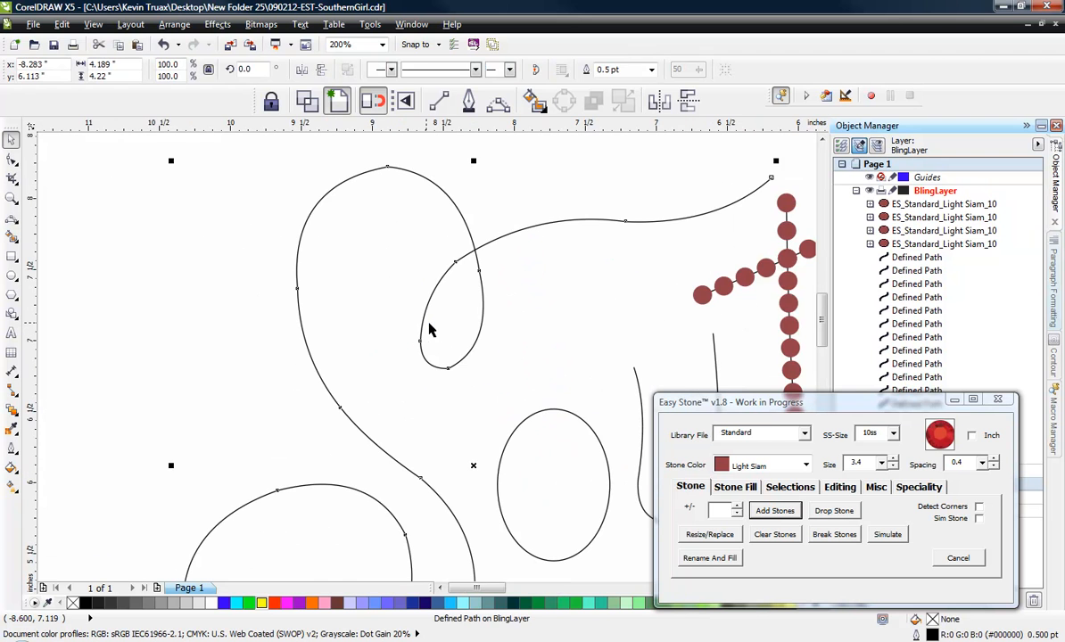
pyautogui.click(276, 237)
pyautogui.scroll(-1, 276, 238)
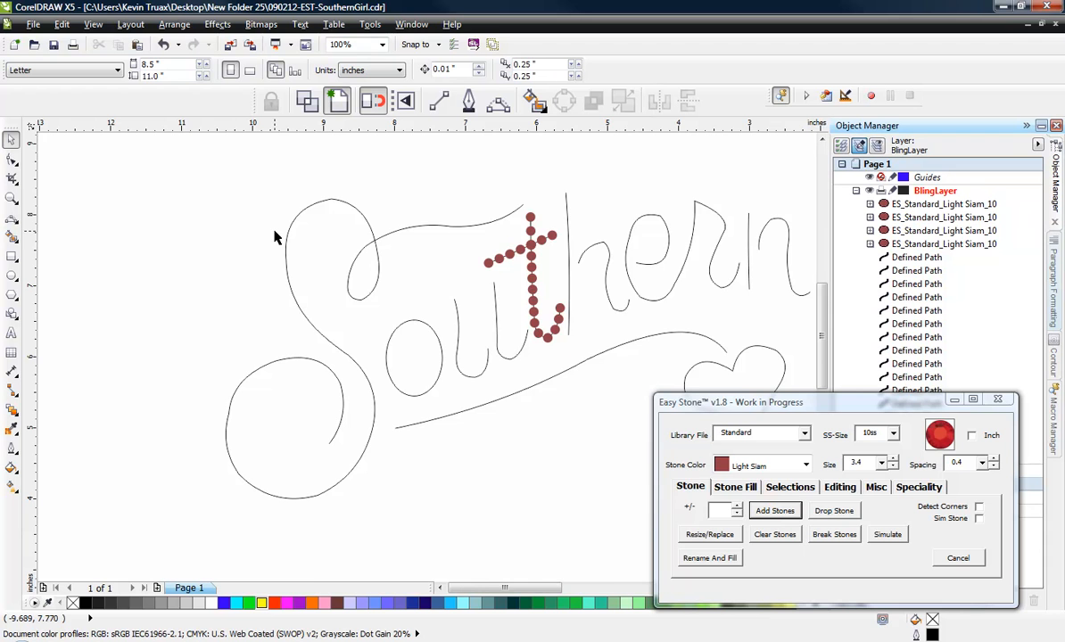
pyautogui.scroll(1, 374, 230)
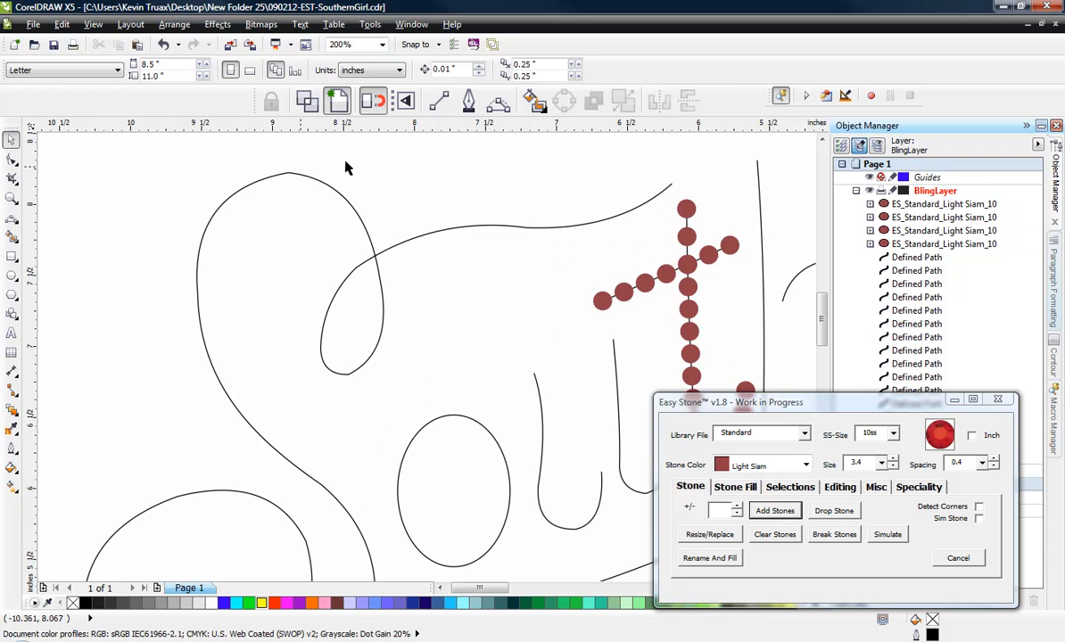
pyautogui.click(438, 102)
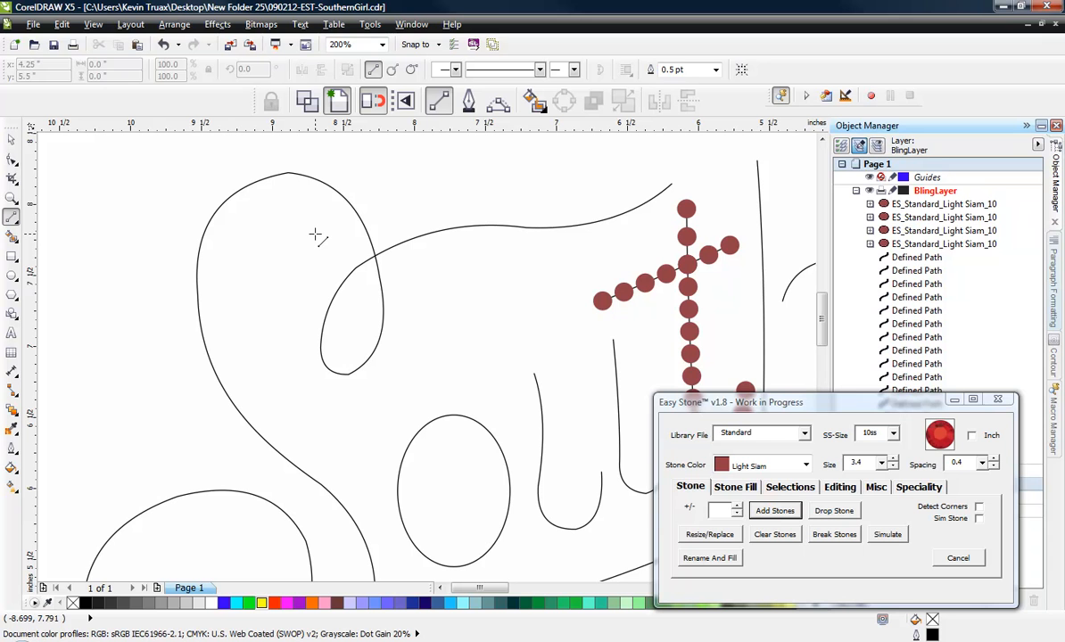
pyautogui.click(311, 230)
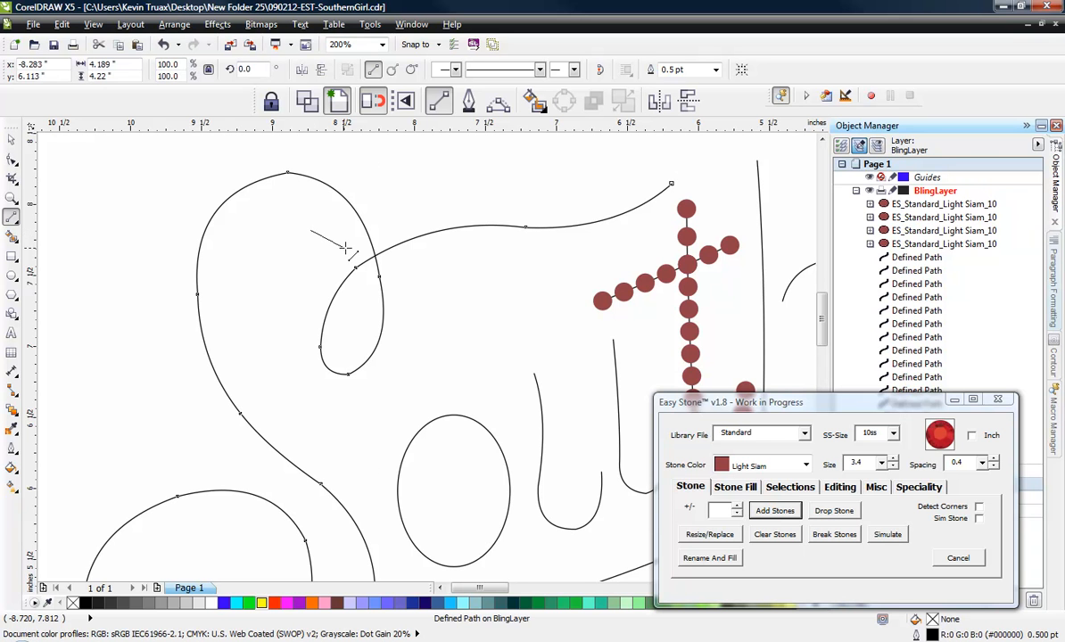
pyautogui.click(345, 248)
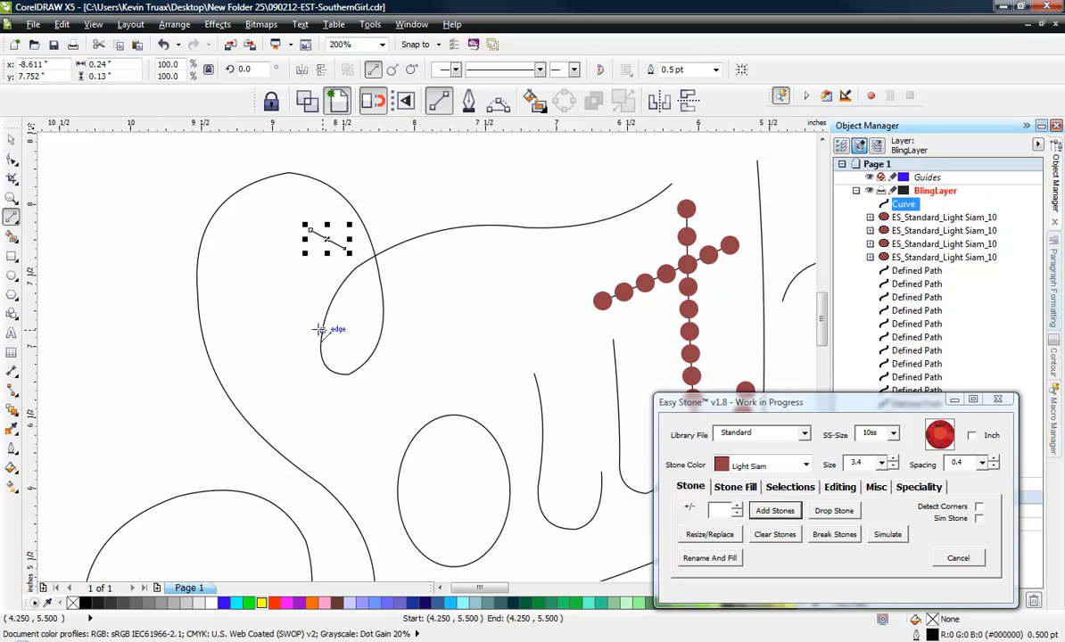
pyautogui.hotkey('ctrl', 'z')
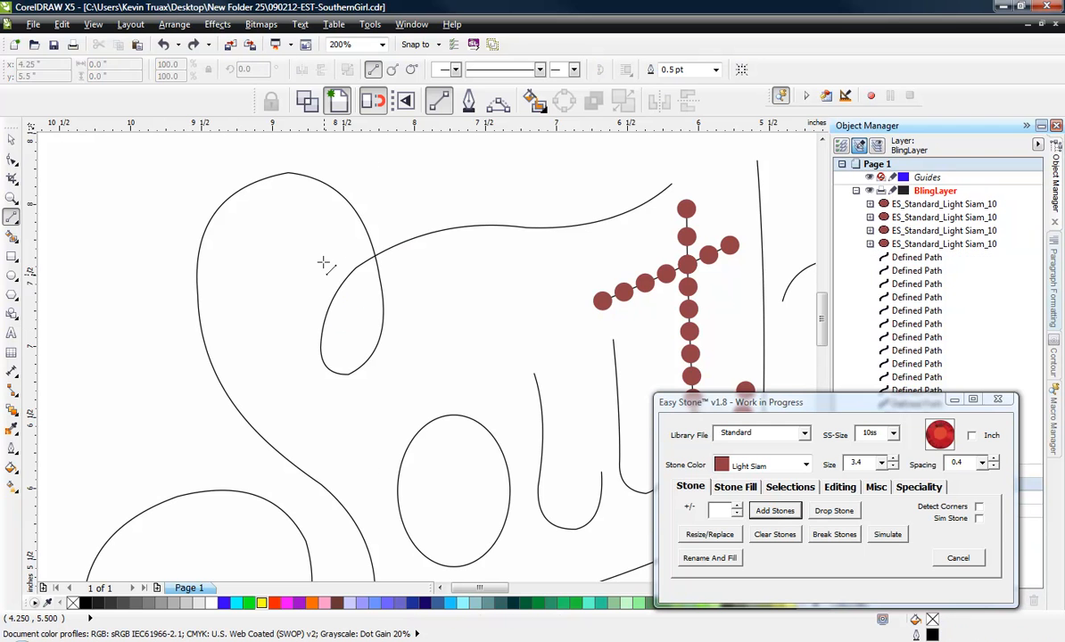
# - Draw a two-segment guide line through the S's self-crossing point, about 1.07 inches wide and 0.31 inches high overall
pyautogui.click(327, 234)
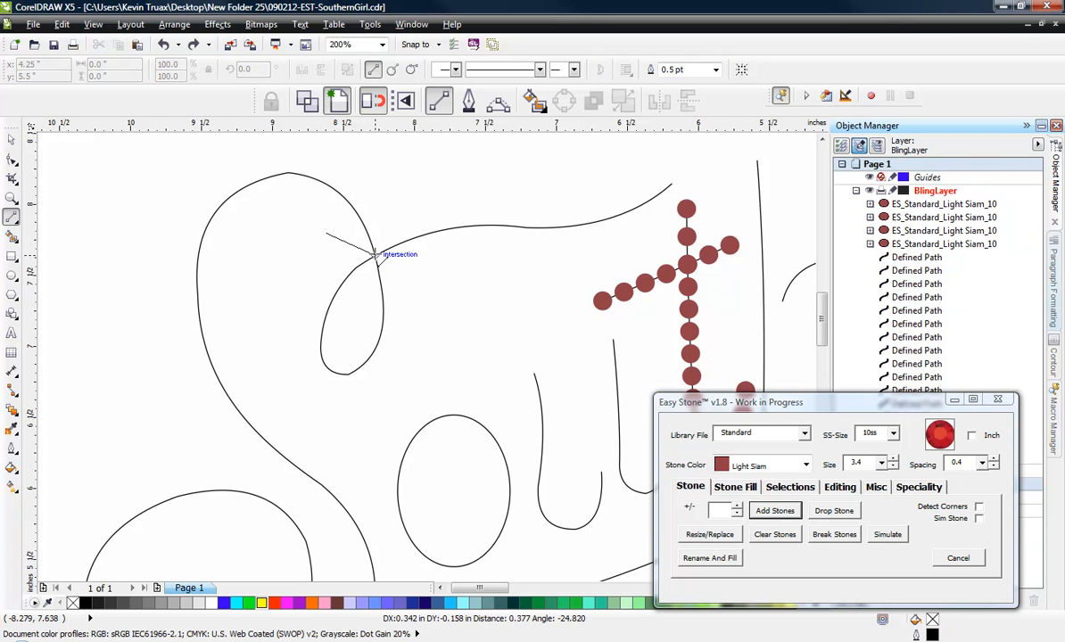
pyautogui.click(374, 254)
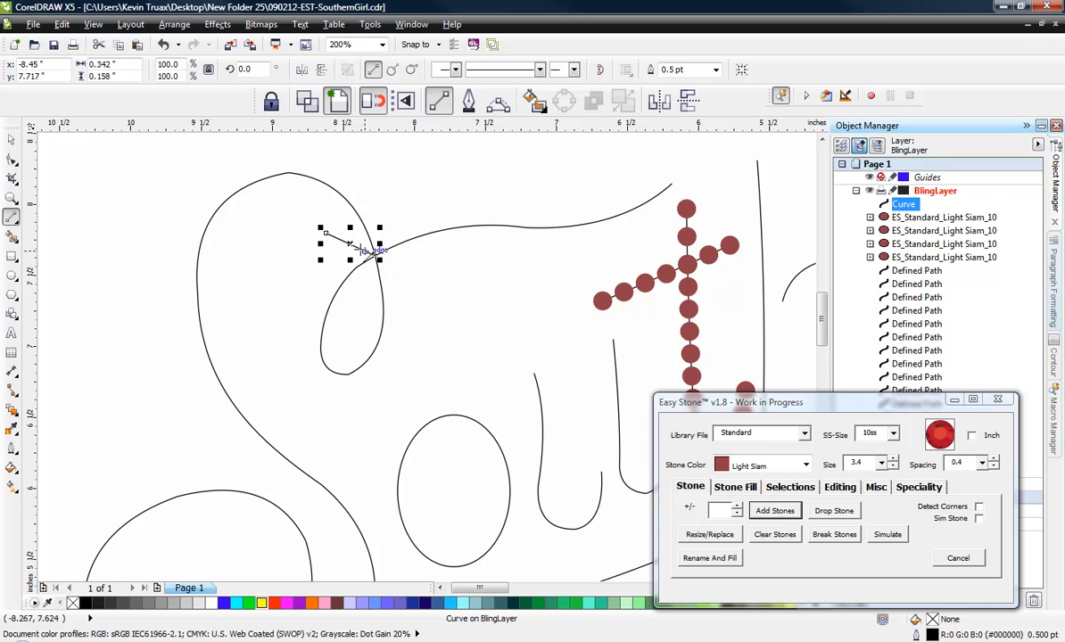
pyautogui.click(375, 254)
pyautogui.click(482, 279)
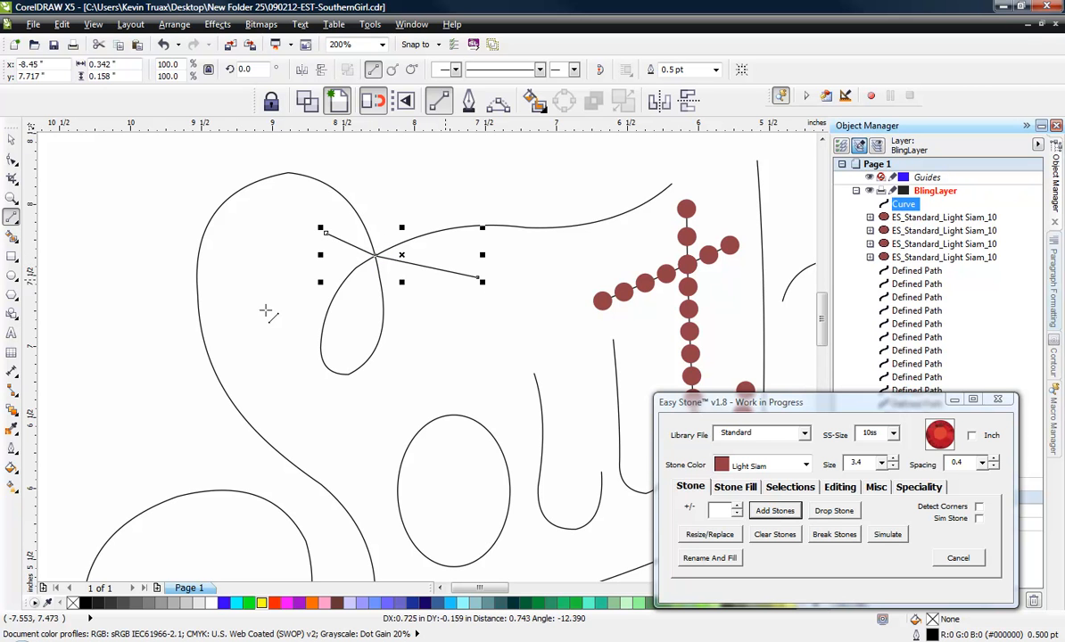
pyautogui.click(9, 138)
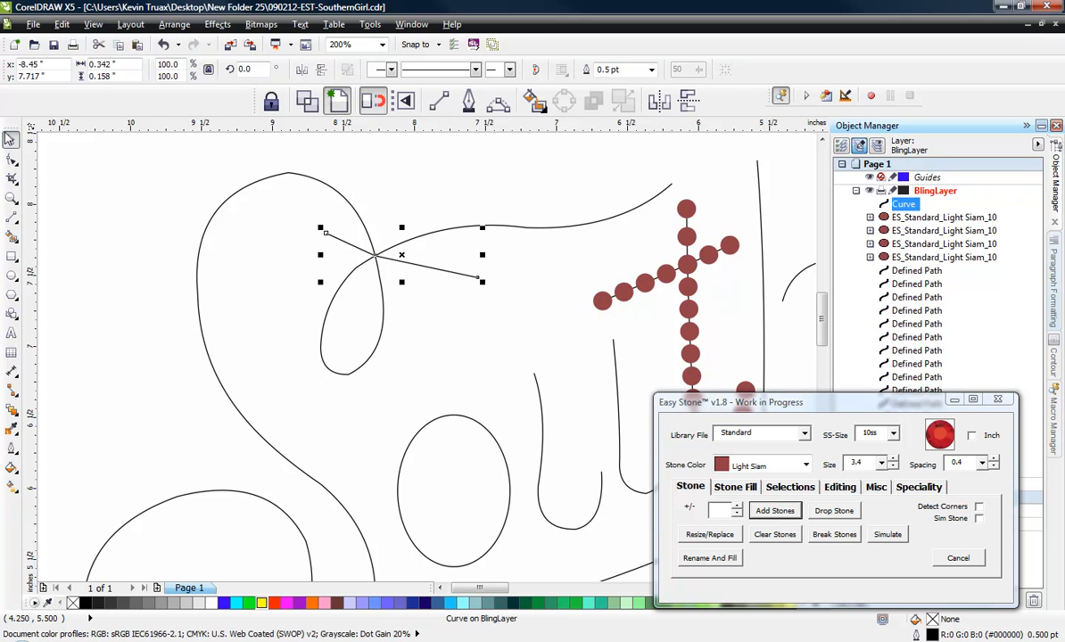
# - Split the S path at its self-crossing by applying Intersections with the guide line, and delete the guide line pieces
pyautogui.click(183, 254)
pyautogui.click(425, 268)
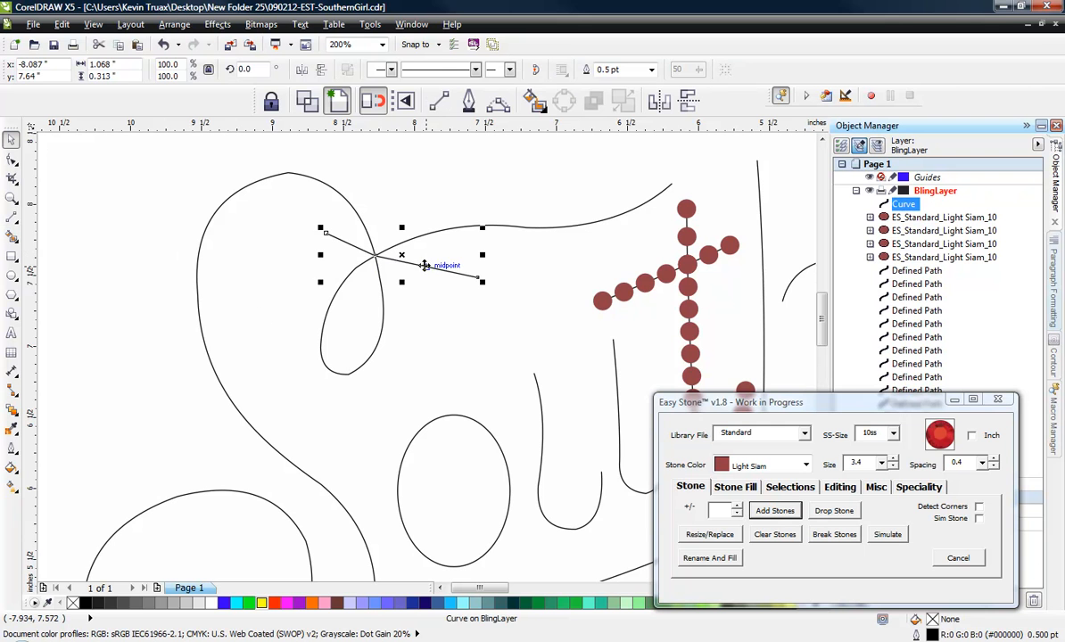
pyautogui.keyDown('shift'); pyautogui.click(436, 232); pyautogui.keyUp('shift')
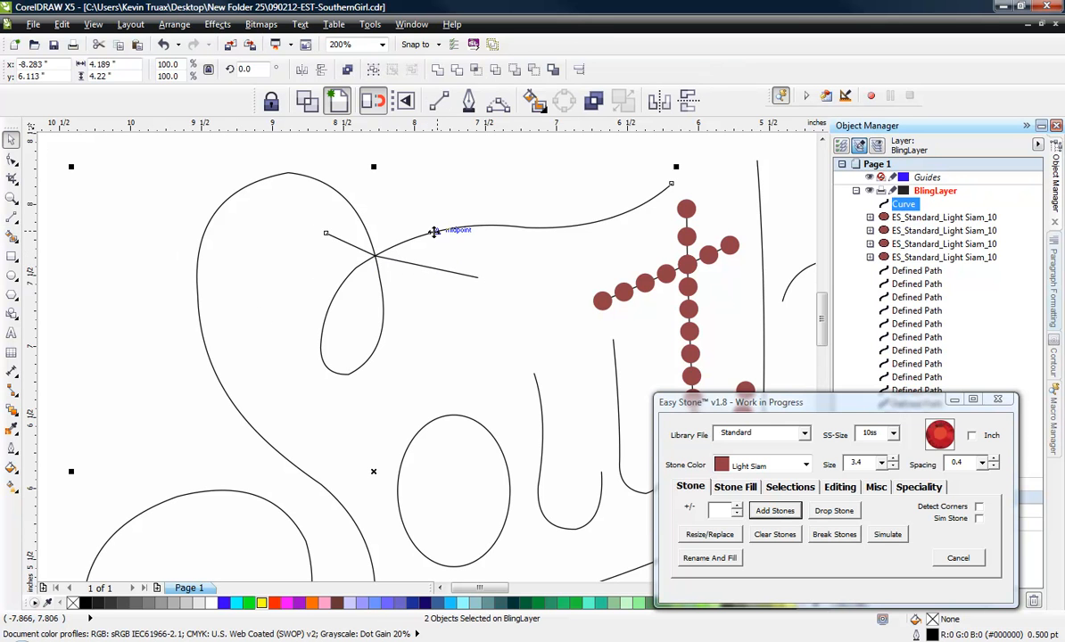
pyautogui.click(790, 488)
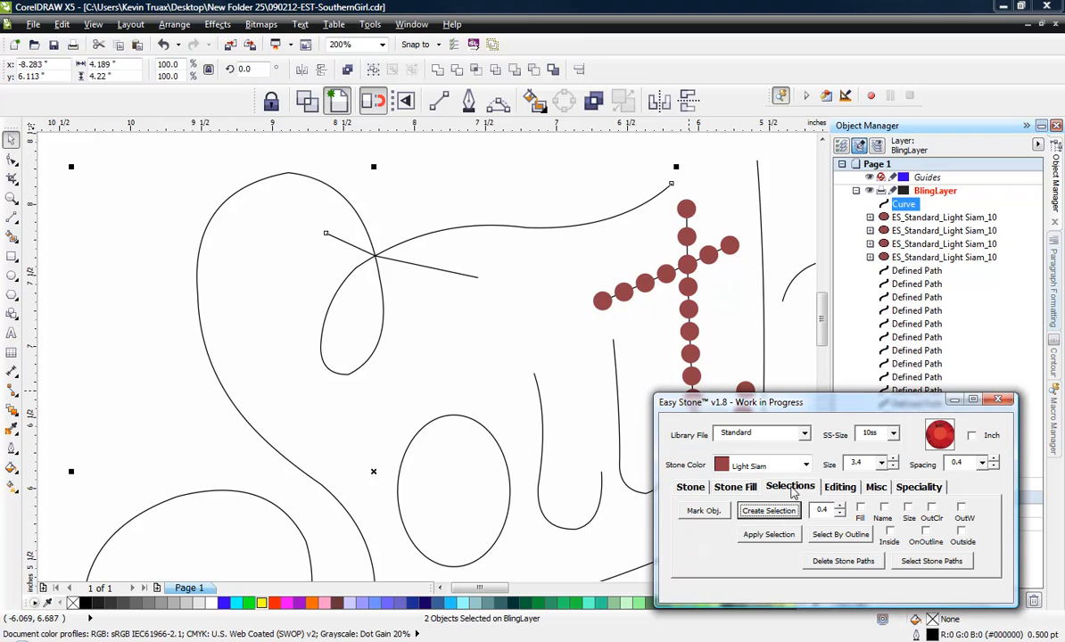
pyautogui.click(839, 489)
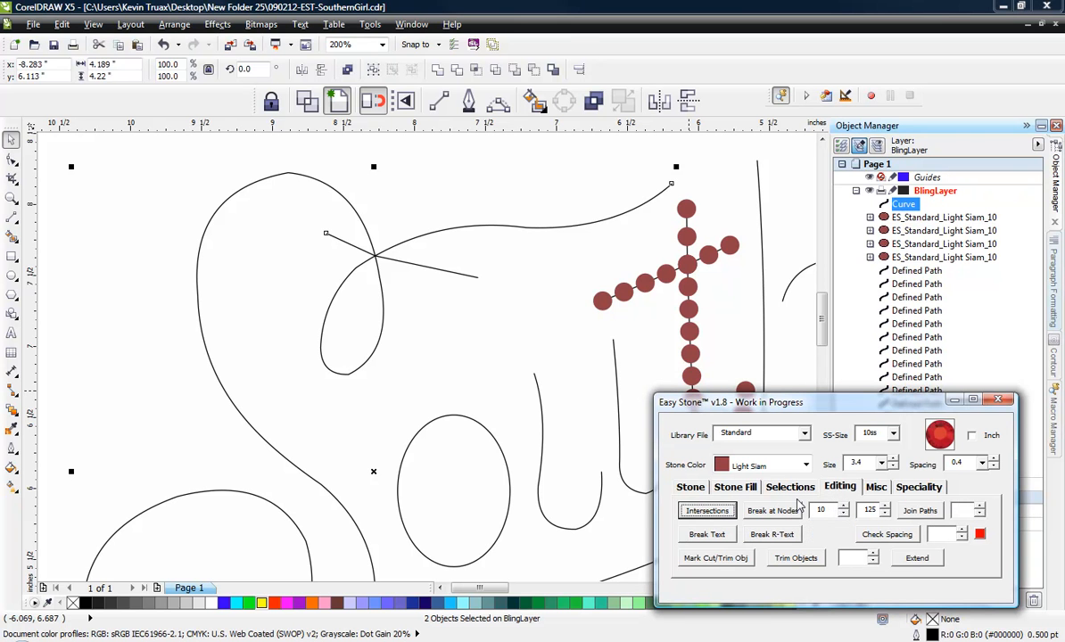
pyautogui.click(693, 510)
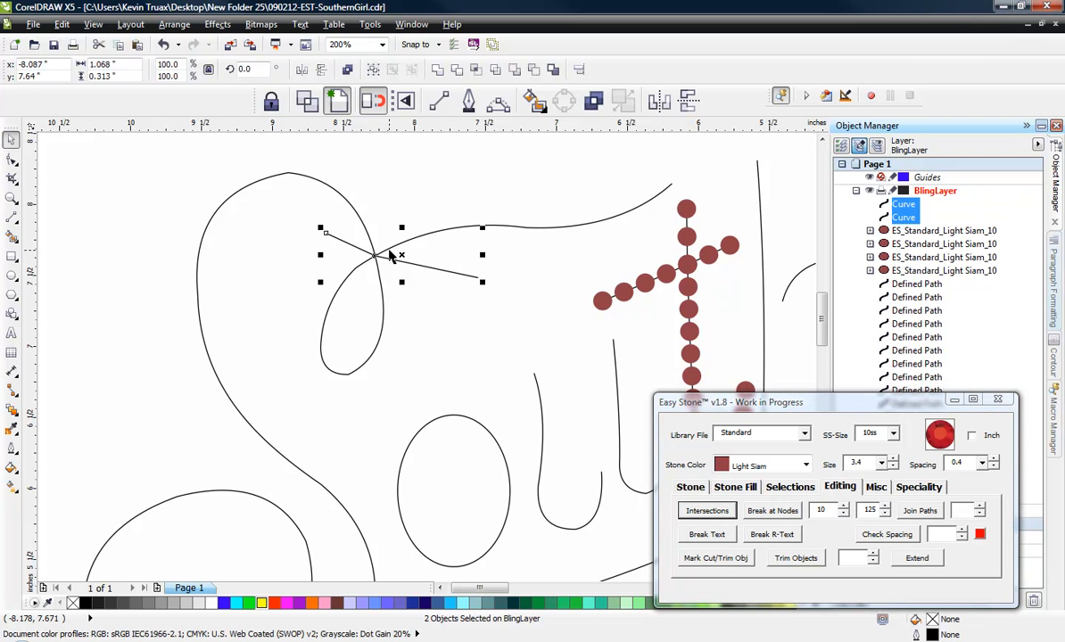
pyautogui.press('Delete')
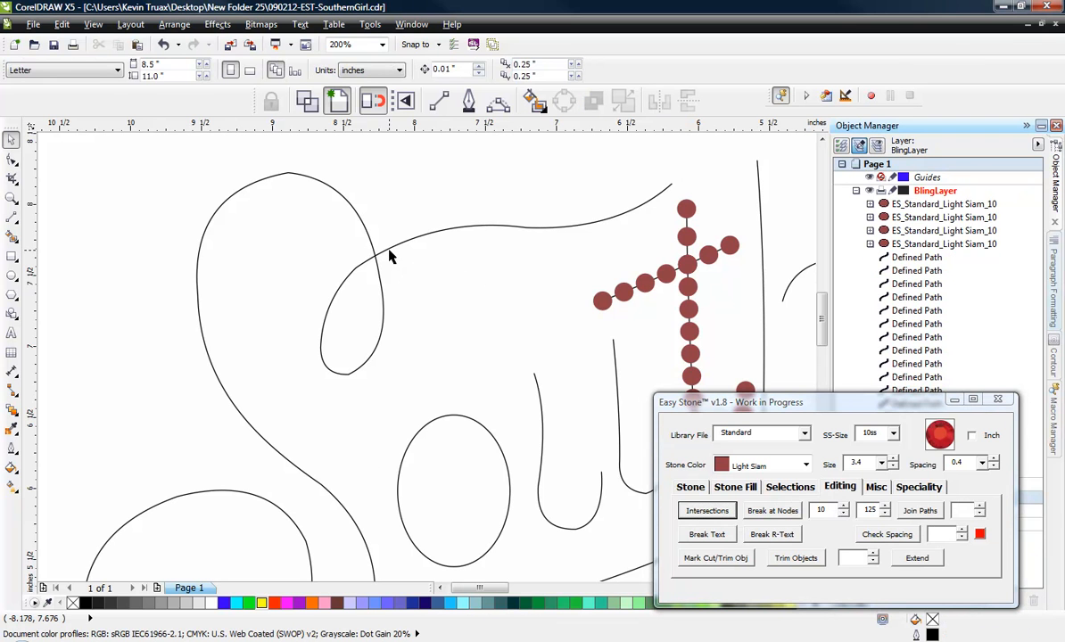
# - Pull the S's upper tail and loop pieces apart to check the split, and undo both moves
pyautogui.moveTo(390, 250); pyautogui.dragTo(426, 236)
pyautogui.moveTo(380, 289); pyautogui.dragTo(385, 320)
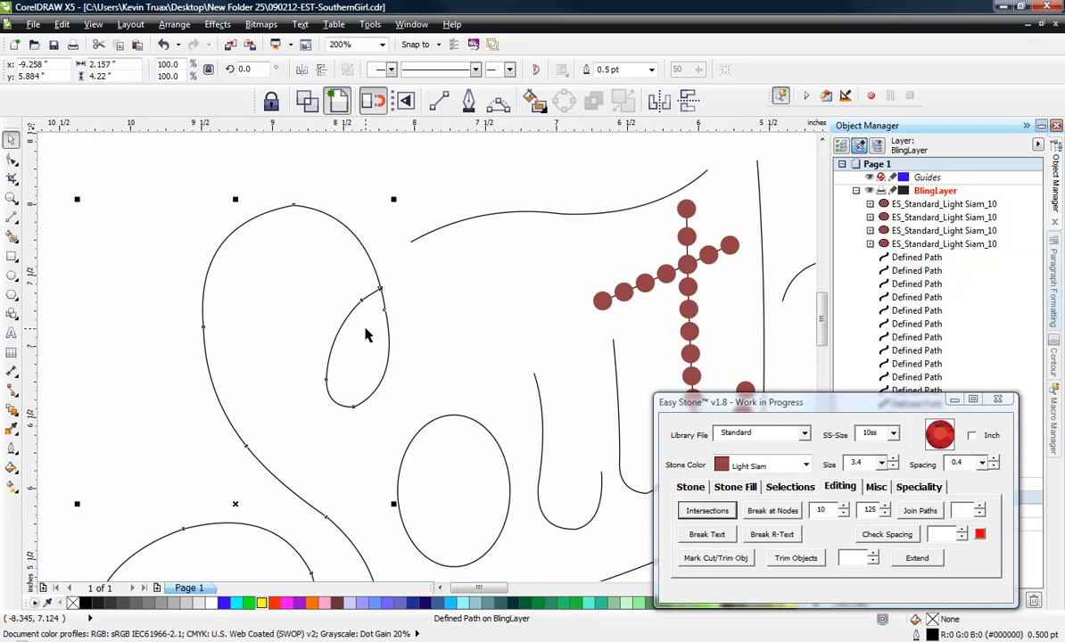
pyautogui.hotkey('ctrl', 'z')
pyautogui.hotkey('ctrl', 'z')
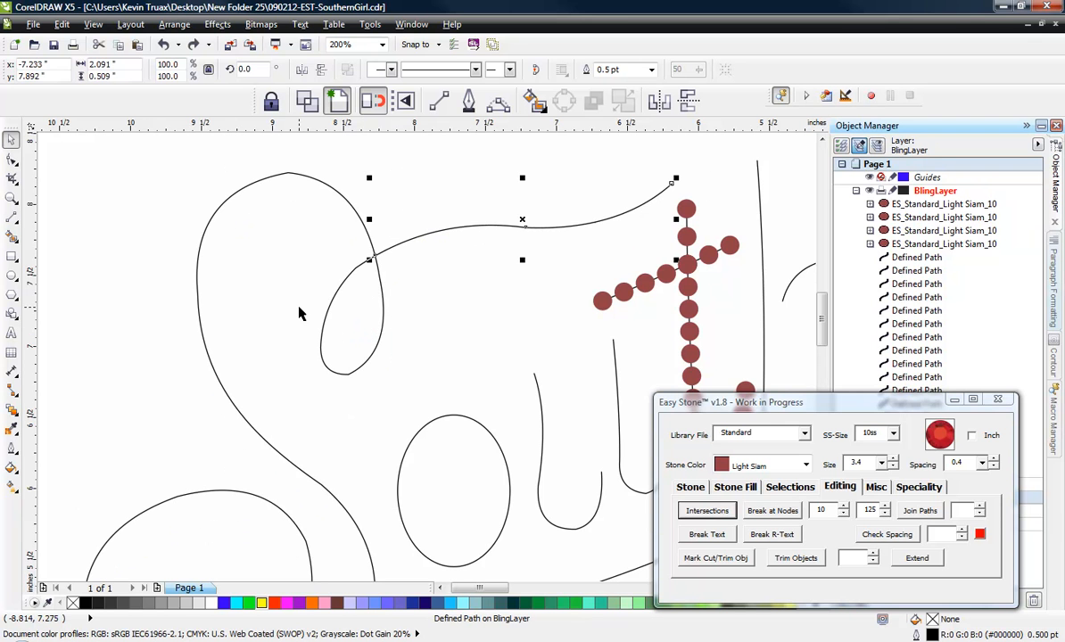
pyautogui.click(135, 243)
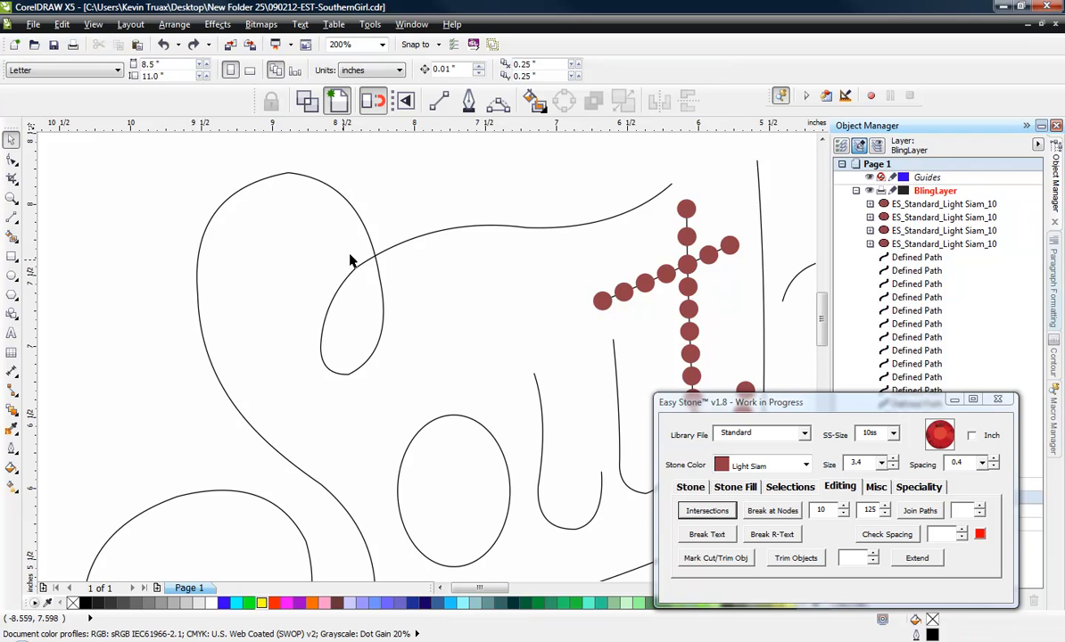
pyautogui.scroll(1, 373, 254)
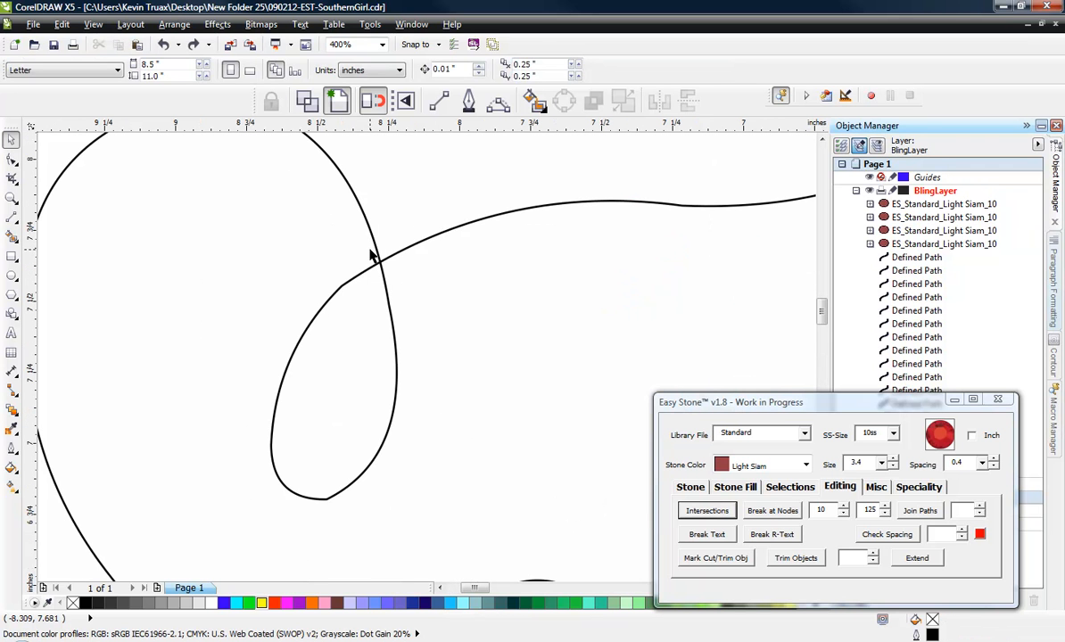
# - Draw a two-segment guide line bending at the S's self-crossing, about 0.79 inches wide and 0.16 inches high overall
pyautogui.click(11, 215)
pyautogui.click(300, 249)
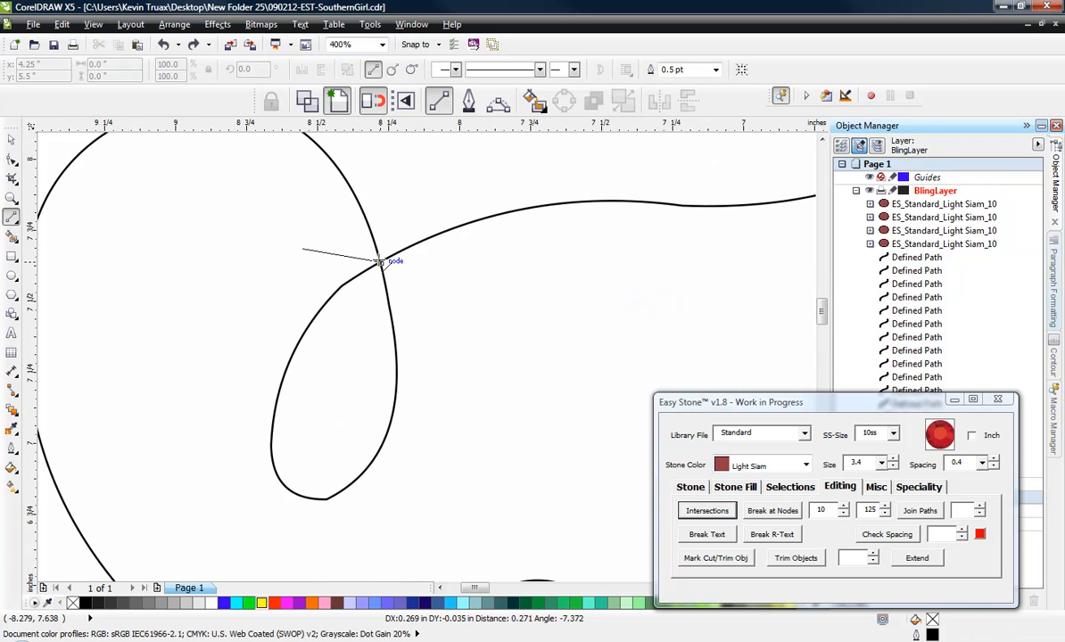
pyautogui.click(383, 262)
pyautogui.click(382, 261)
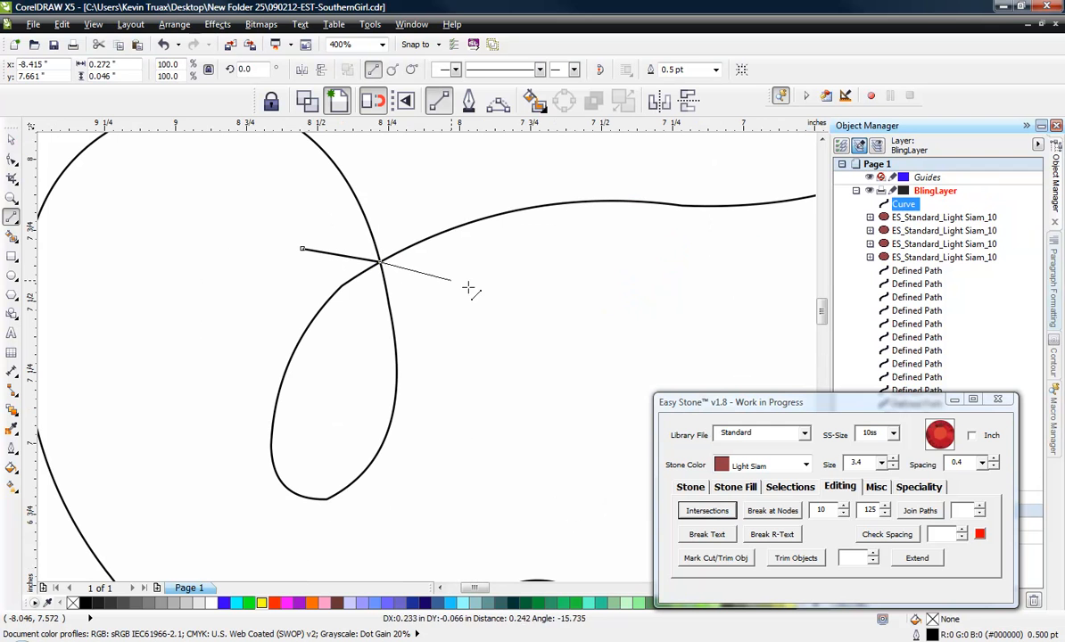
pyautogui.click(528, 295)
# - Try to split the S path at the guide line with Intersections, test-move the resulting S piece, and undo the move
pyautogui.click(11, 139)
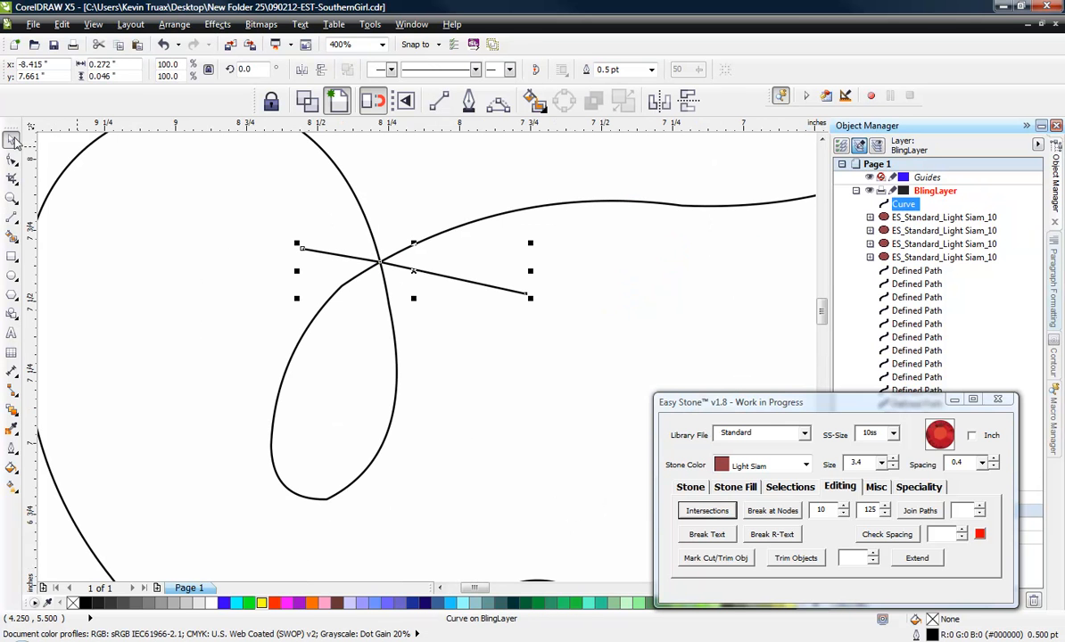
pyautogui.keyDown('shift'); pyautogui.click(332, 165); pyautogui.keyUp('shift')
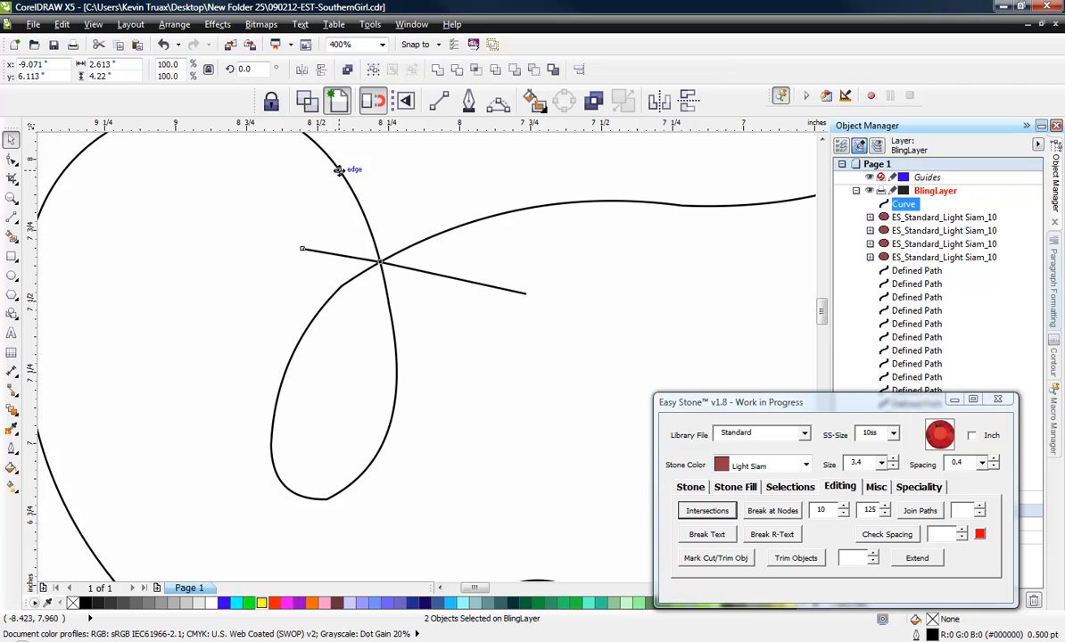
pyautogui.click(706, 511)
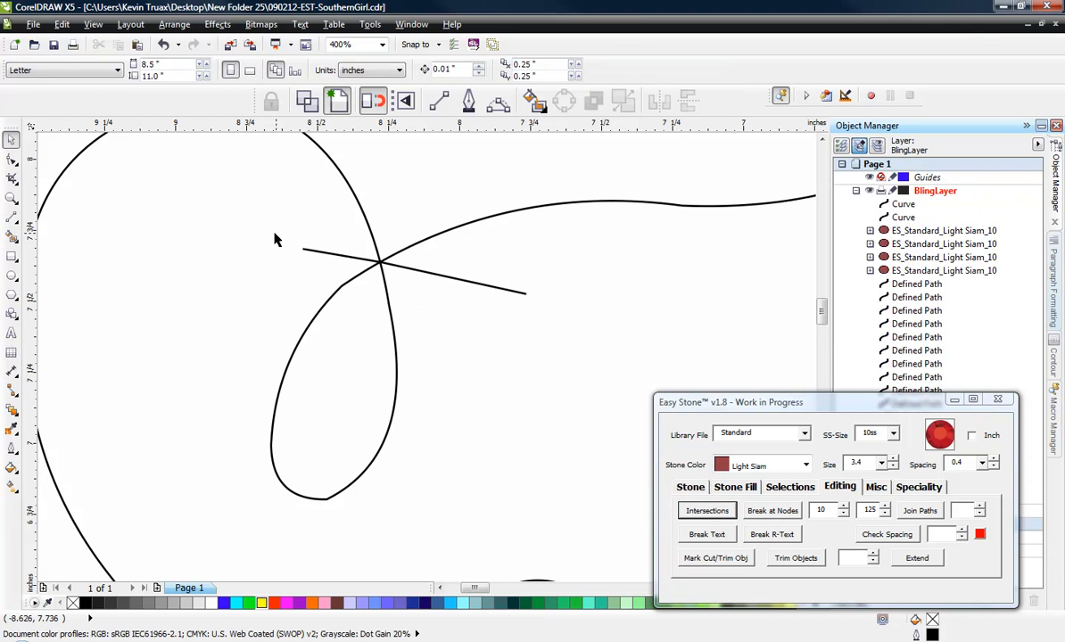
pyautogui.moveTo(239, 206)
pyautogui.mouseDown()
pyautogui.moveTo(395, 257)
pyautogui.moveTo(258, 212)
pyautogui.mouseUp()
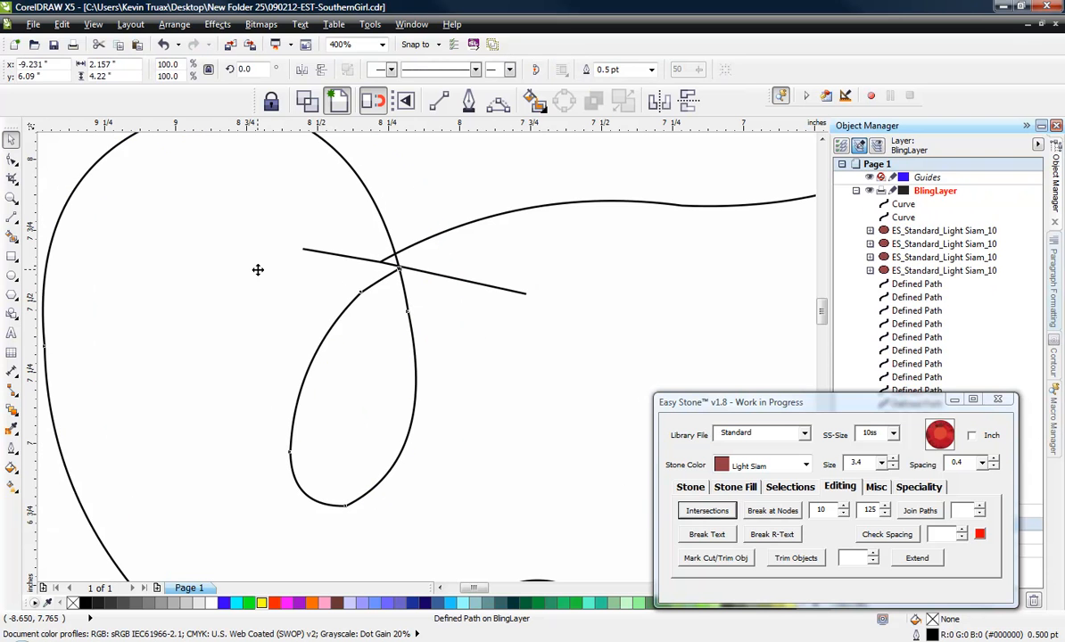
pyautogui.hotkey('ctrl', 'z')
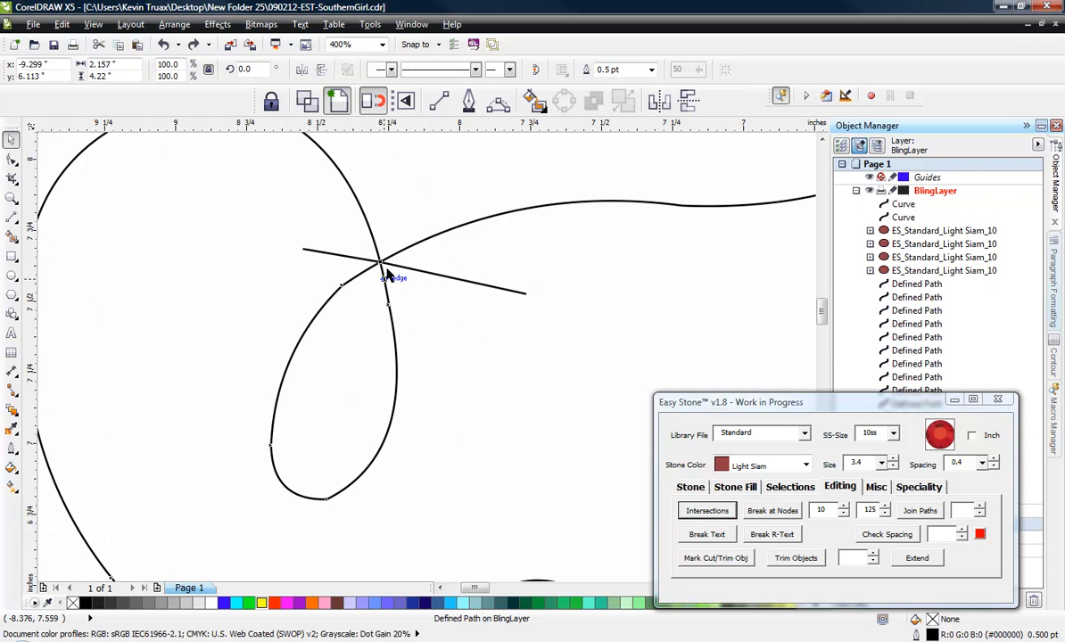
# - Delete both remaining guide line pieces at the S's self-crossing
pyautogui.click(431, 273)
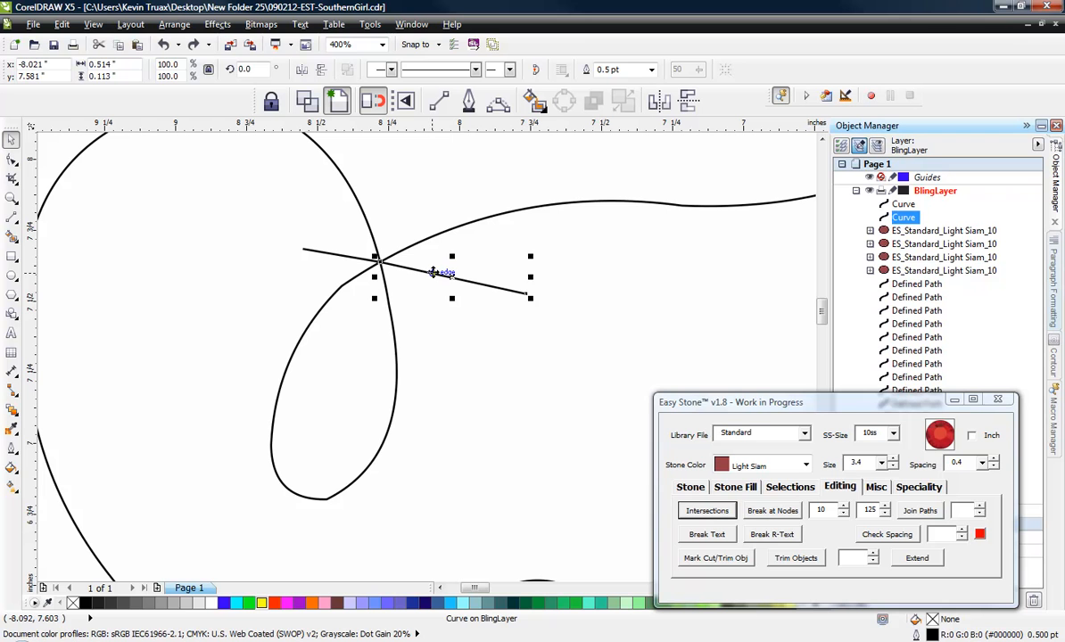
pyautogui.press('Delete')
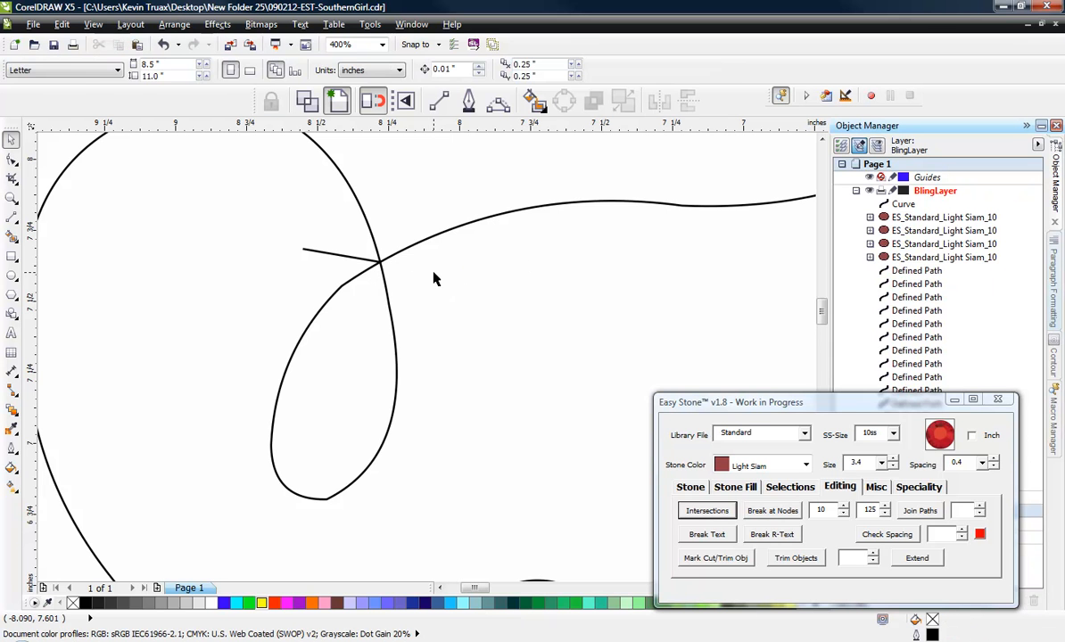
pyautogui.click(349, 259)
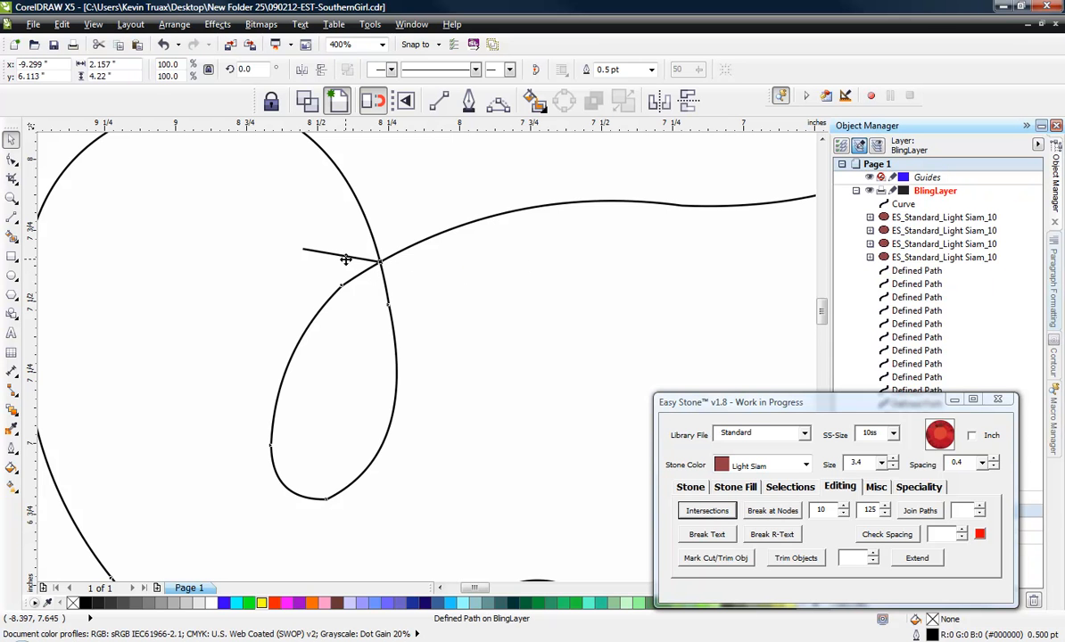
pyautogui.click(458, 286)
pyautogui.click(322, 252)
pyautogui.click(313, 255)
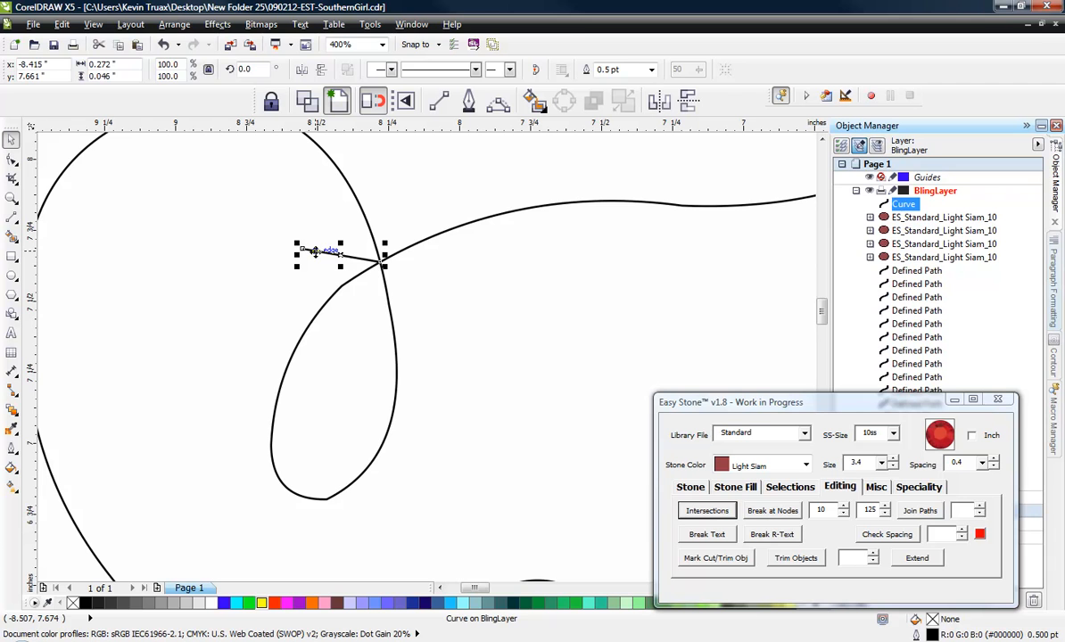
pyautogui.press('Delete')
# - Display the drawing in Wireframe view and examine how precisely the S path's end node sits on its self-crossing
pyautogui.scroll(10, 384, 273)
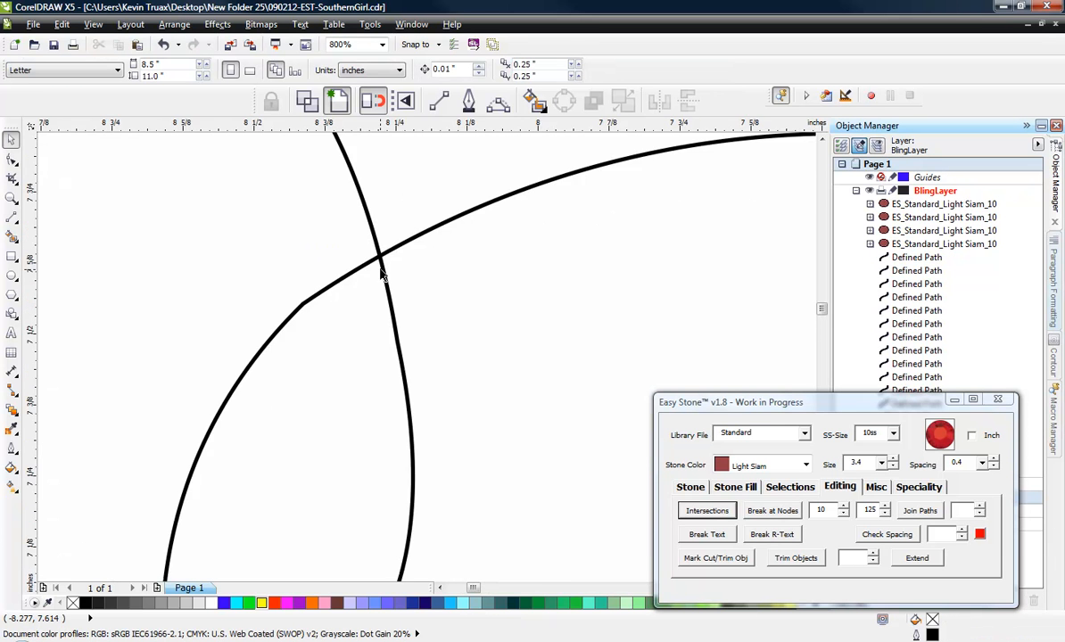
pyautogui.click(92, 24)
pyautogui.click(111, 57)
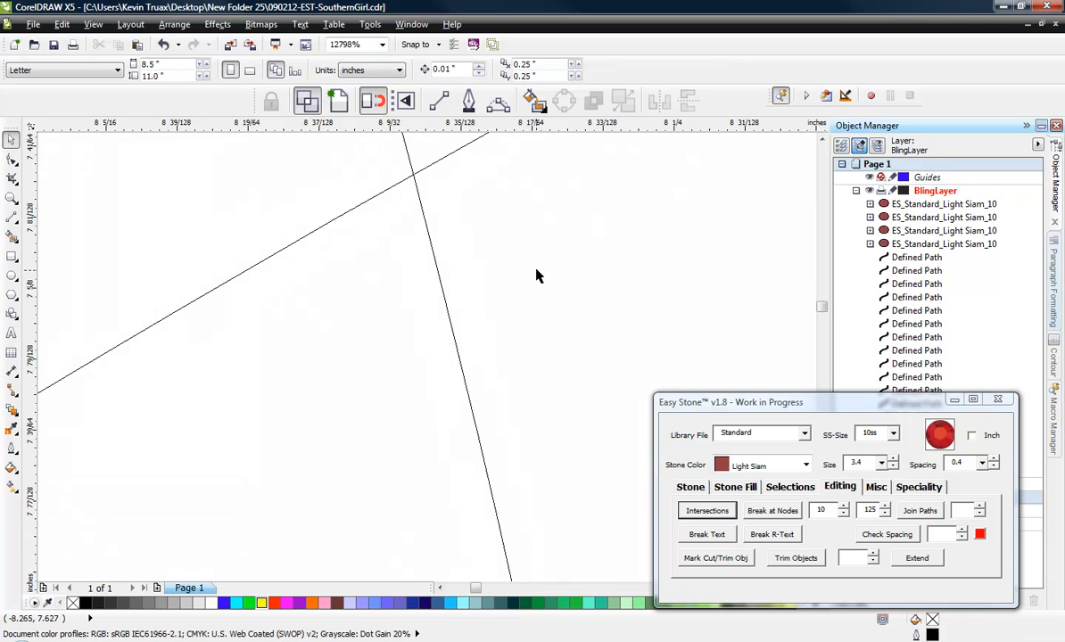
pyautogui.scroll(-3, 486, 268)
pyautogui.click(486, 266)
pyautogui.scroll(2, 491, 272)
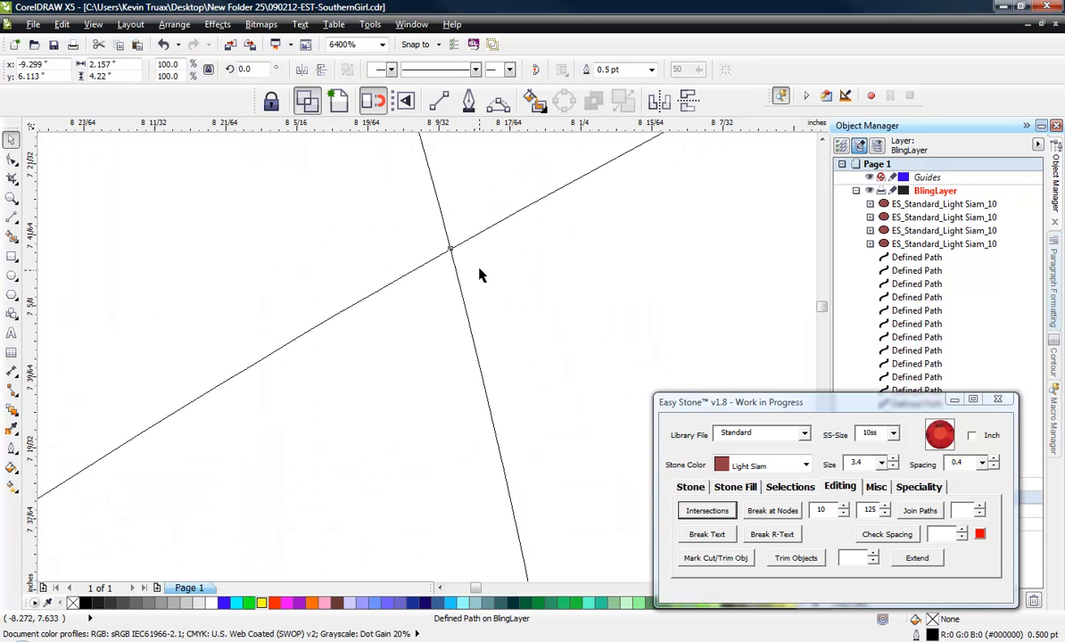
pyautogui.scroll(4, 479, 275)
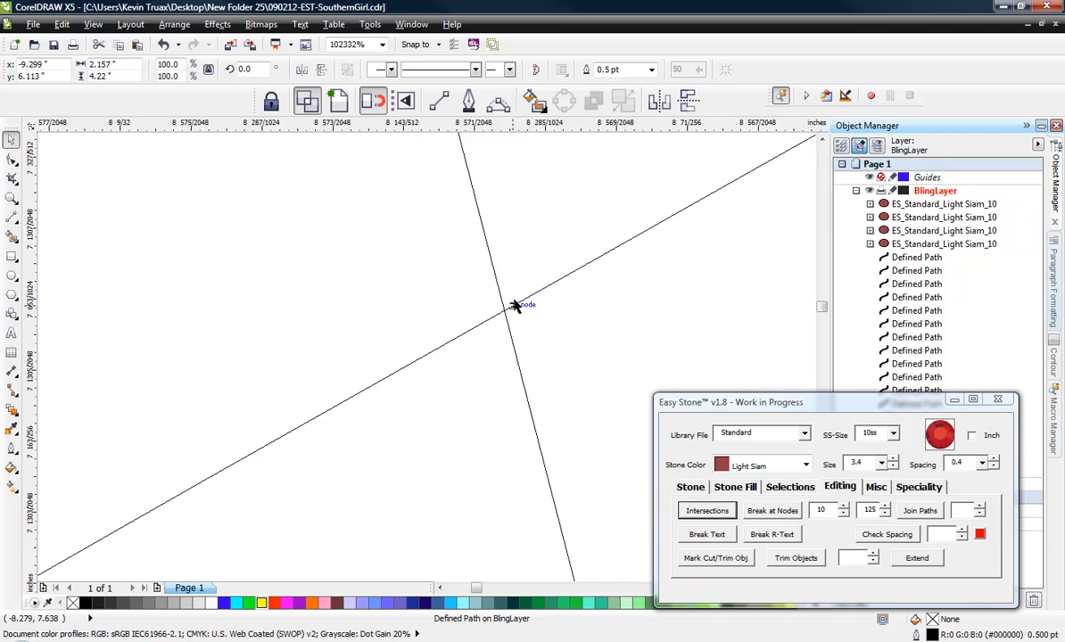
pyautogui.scroll(2, 516, 319)
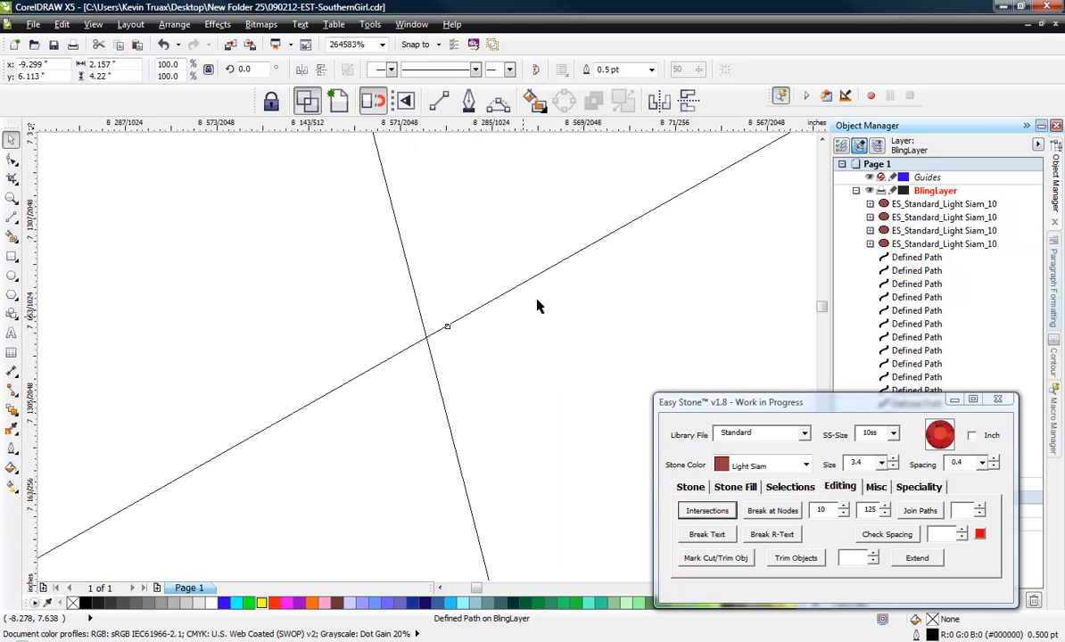
pyautogui.scroll(-14, 312, 192)
pyautogui.scroll(2, 319, 226)
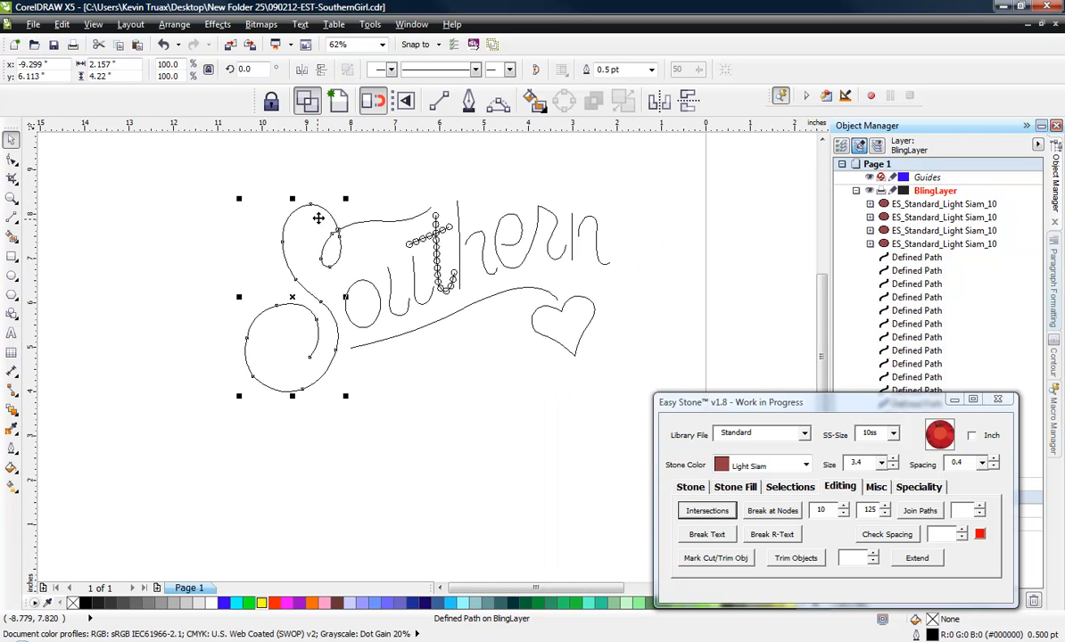
pyautogui.click(299, 169)
pyautogui.scroll(1, 70, 46)
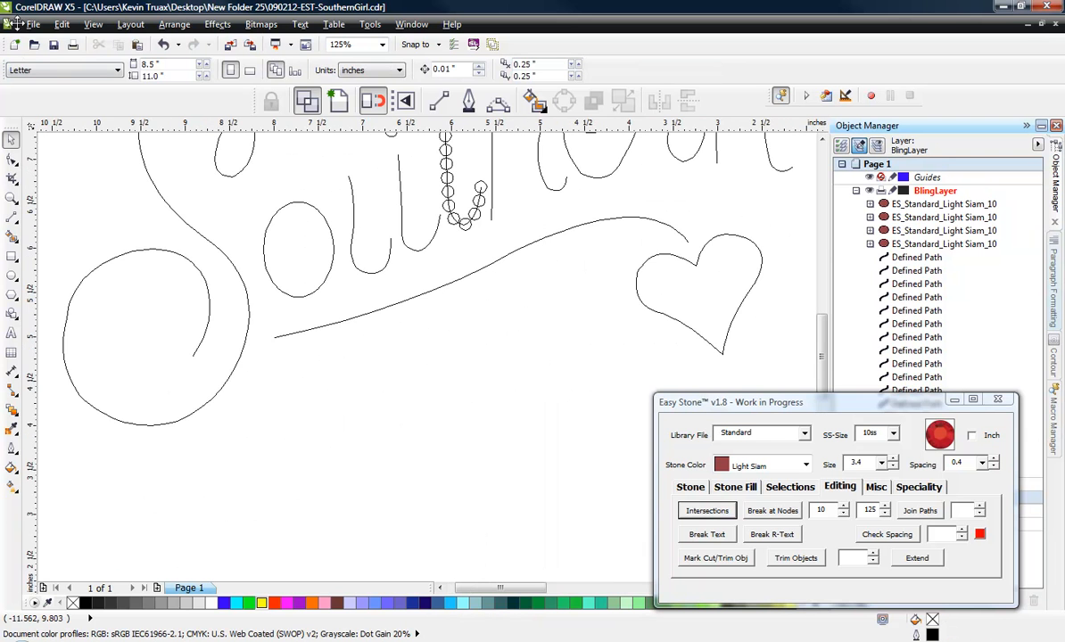
# - Undo the guide-line edits, the S path splits and the stones placed on the t, back to the plain lettering paths
pyautogui.hotkey('ctrl', 'z')
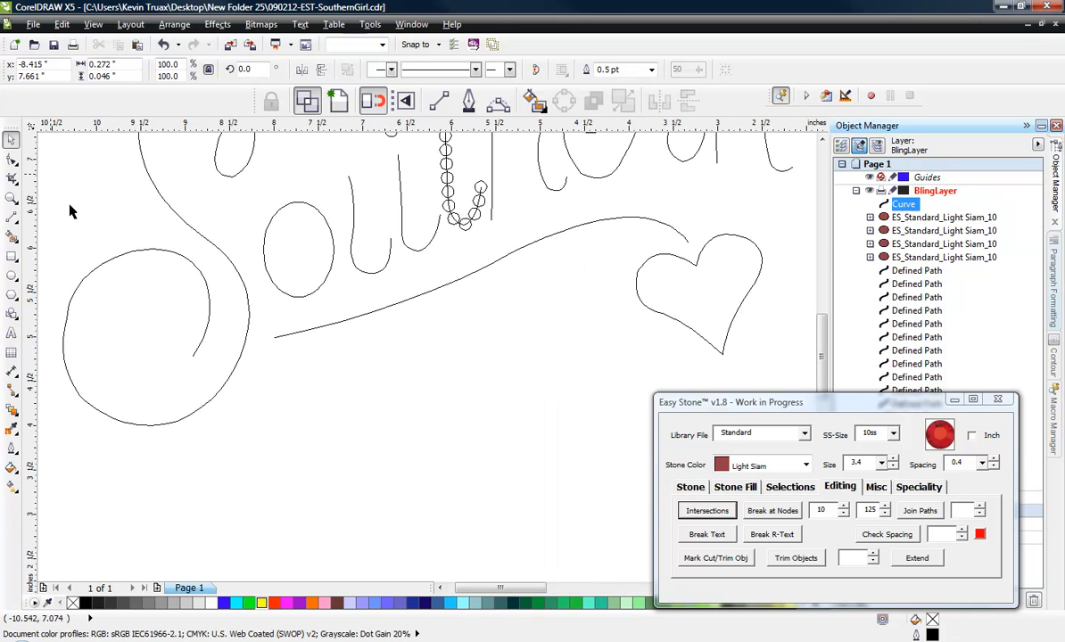
pyautogui.moveTo(70, 205); pyautogui.dragTo(341, 438)
pyautogui.click(341, 438)
pyautogui.scroll(-1, 340, 438)
pyautogui.hotkey('ctrl', 'z')
pyautogui.hotkey('ctrl', 'z')
pyautogui.hotkey('ctrl', 'z')
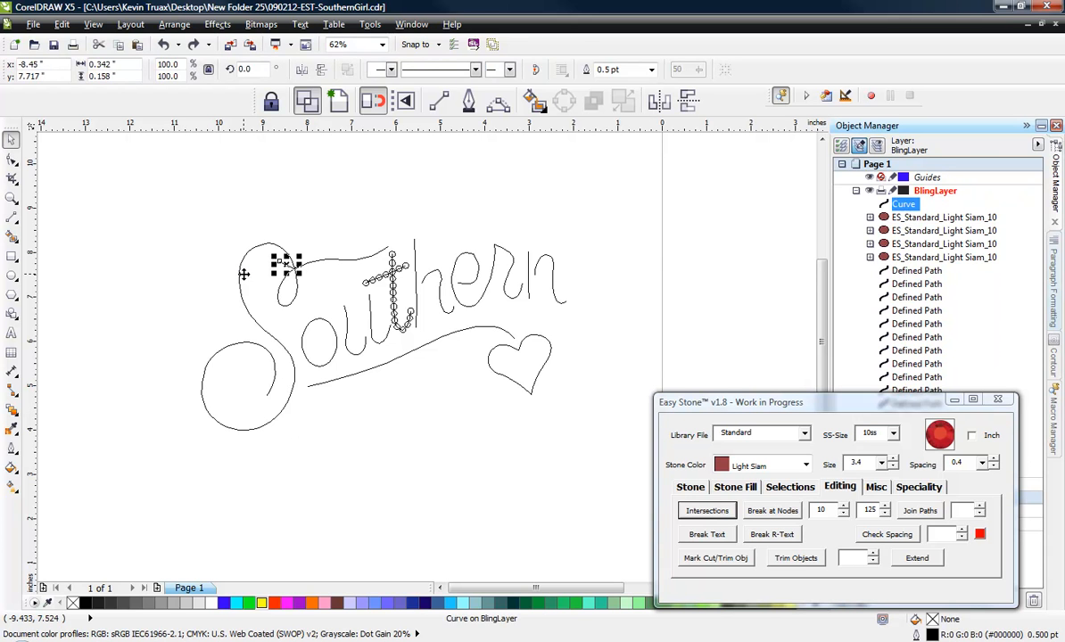
pyautogui.hotkey('ctrl', 'z')
pyautogui.hotkey('ctrl', 'z')
pyautogui.hotkey('ctrl', 'z')
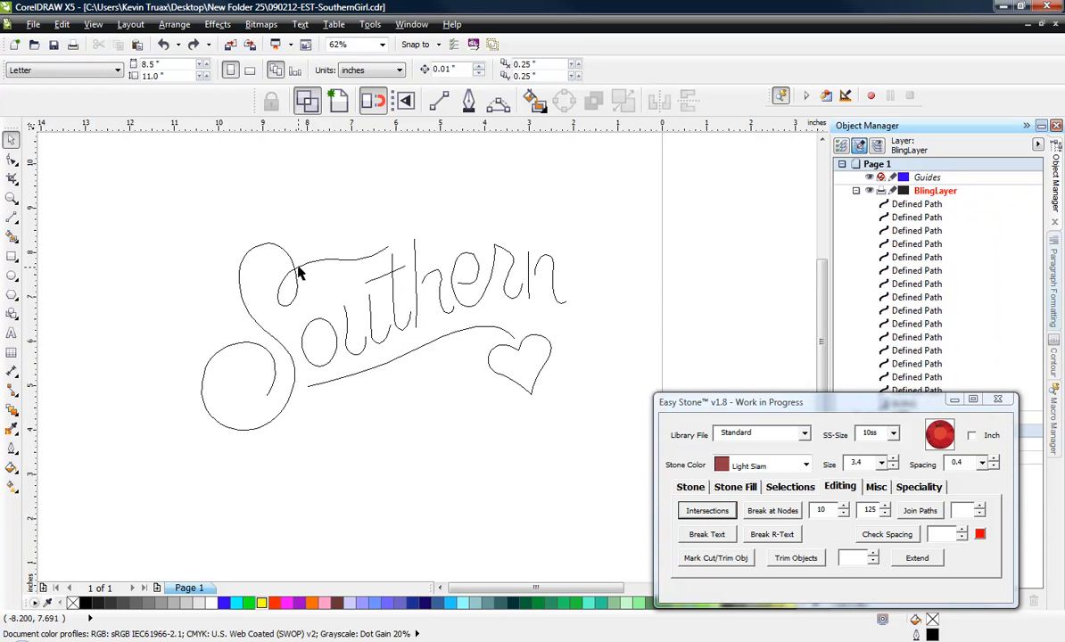
# - Add a node to each of the two strands of the S path exactly where its upper loop crosses itself
pyautogui.scroll(1, 299, 273)
pyautogui.click(281, 258)
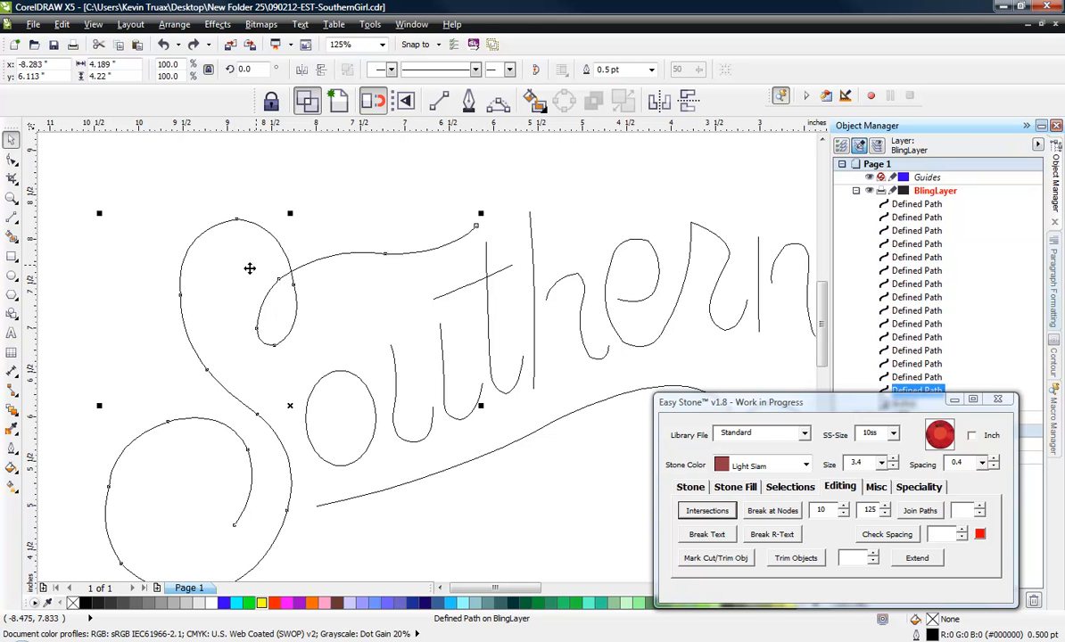
pyautogui.click(114, 274)
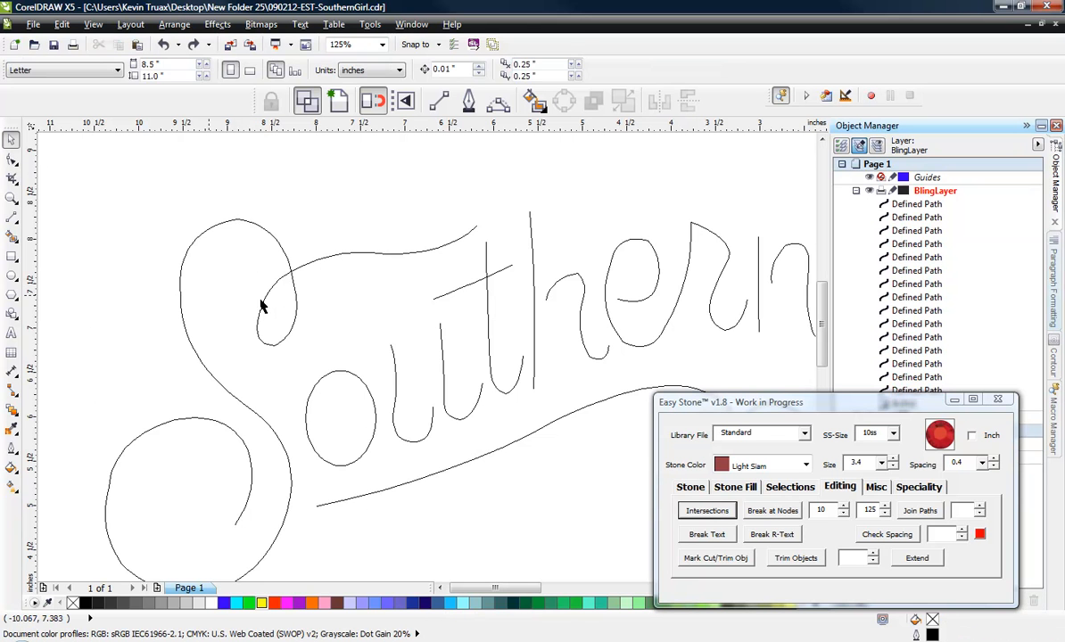
pyautogui.scroll(6, 272, 283)
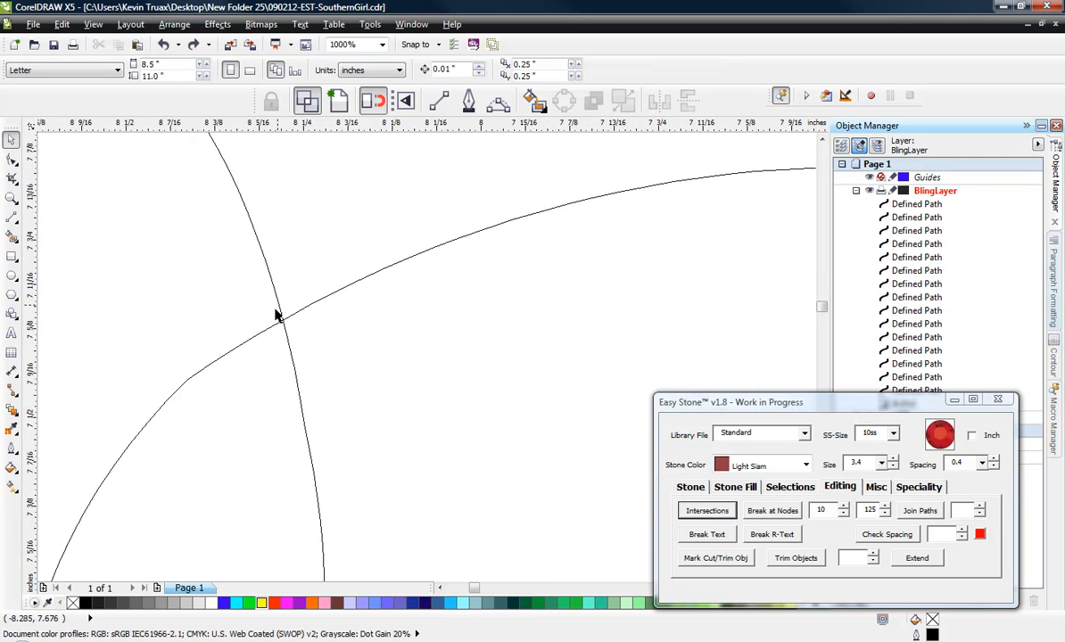
pyautogui.scroll(4, 301, 306)
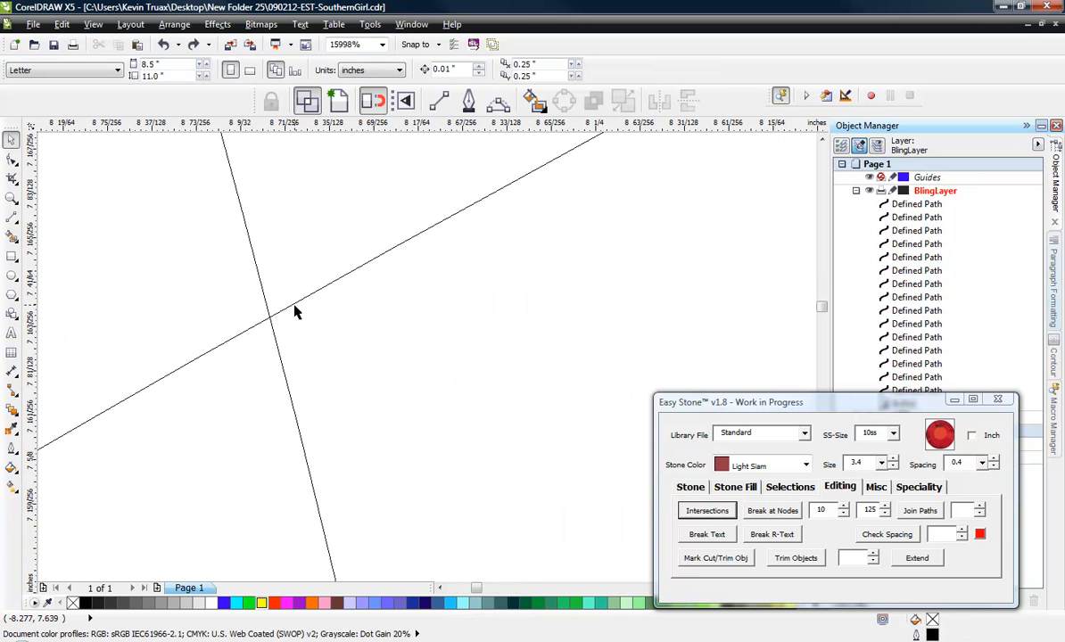
pyautogui.click(273, 284)
pyautogui.click(92, 24)
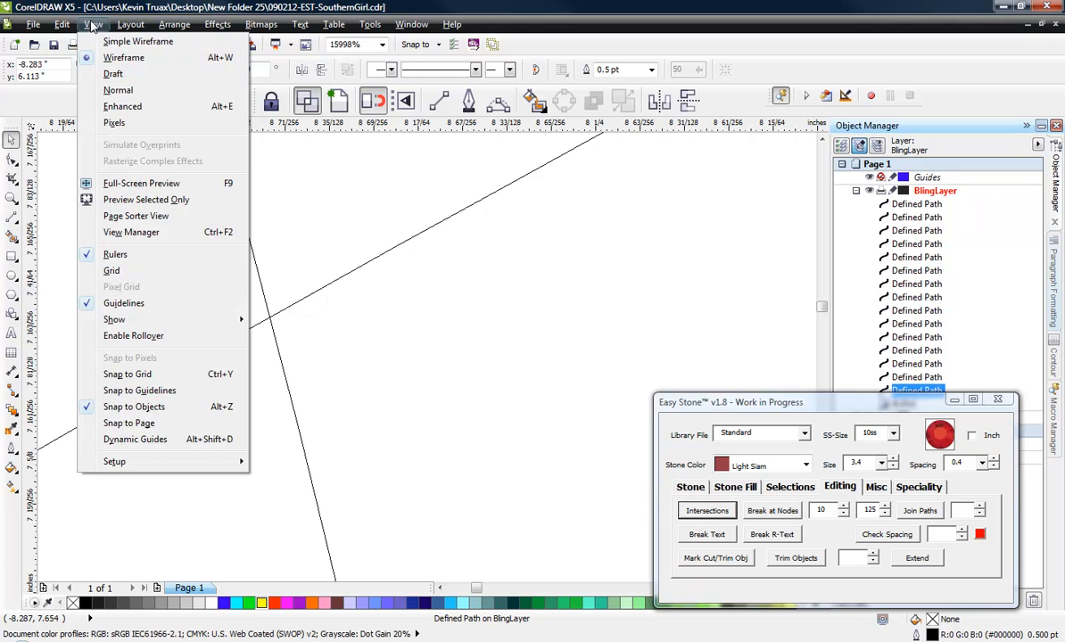
pyautogui.click(284, 272)
pyautogui.press('F10')
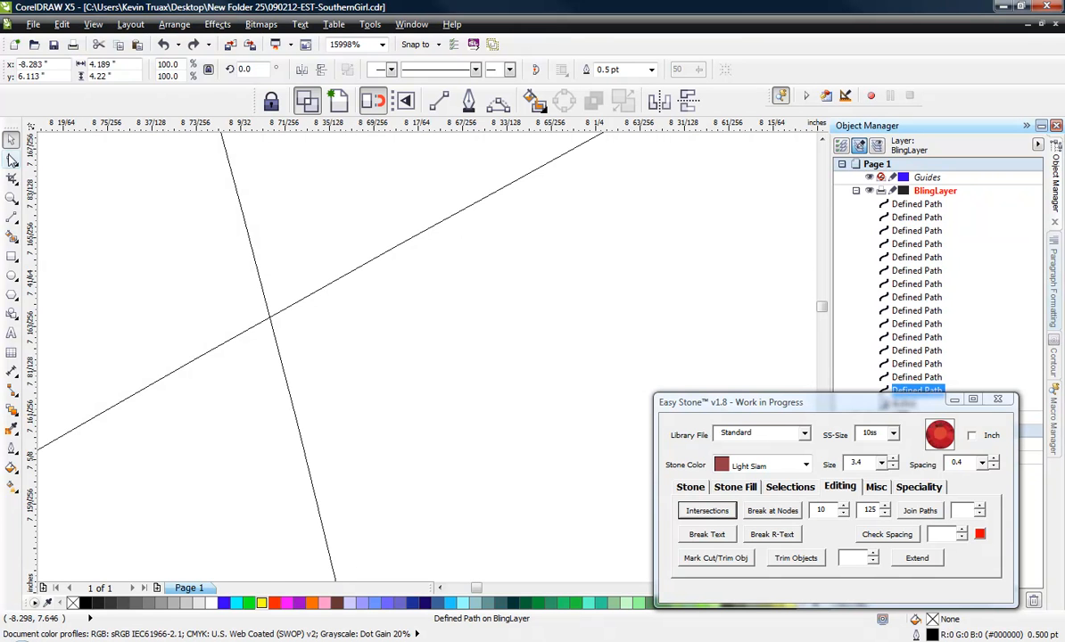
pyautogui.scroll(2, 250, 309)
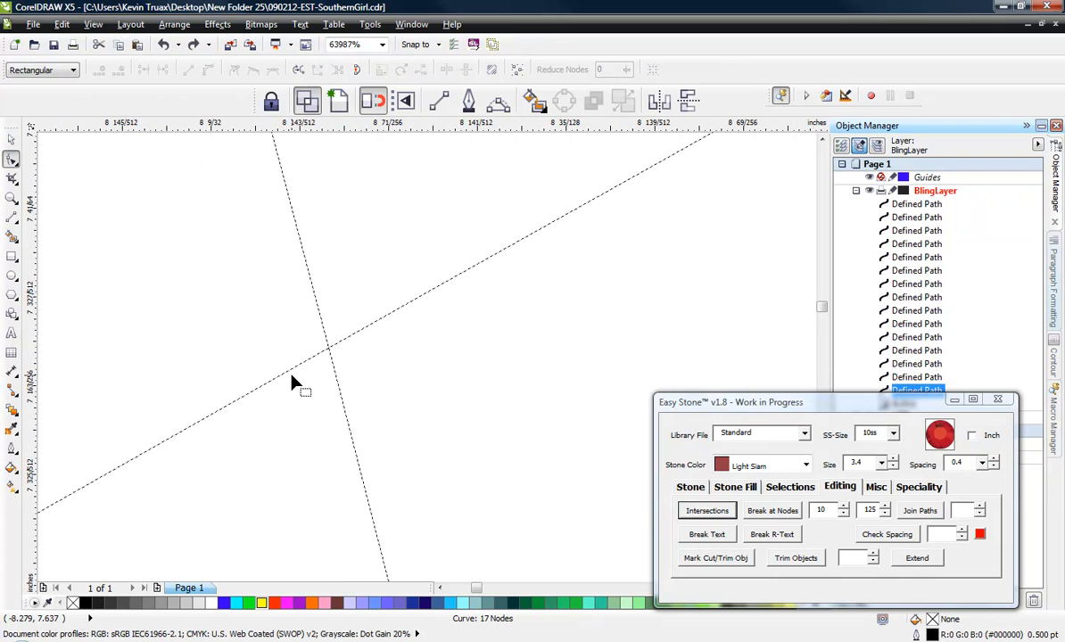
pyautogui.click(332, 348)
pyautogui.press('+')
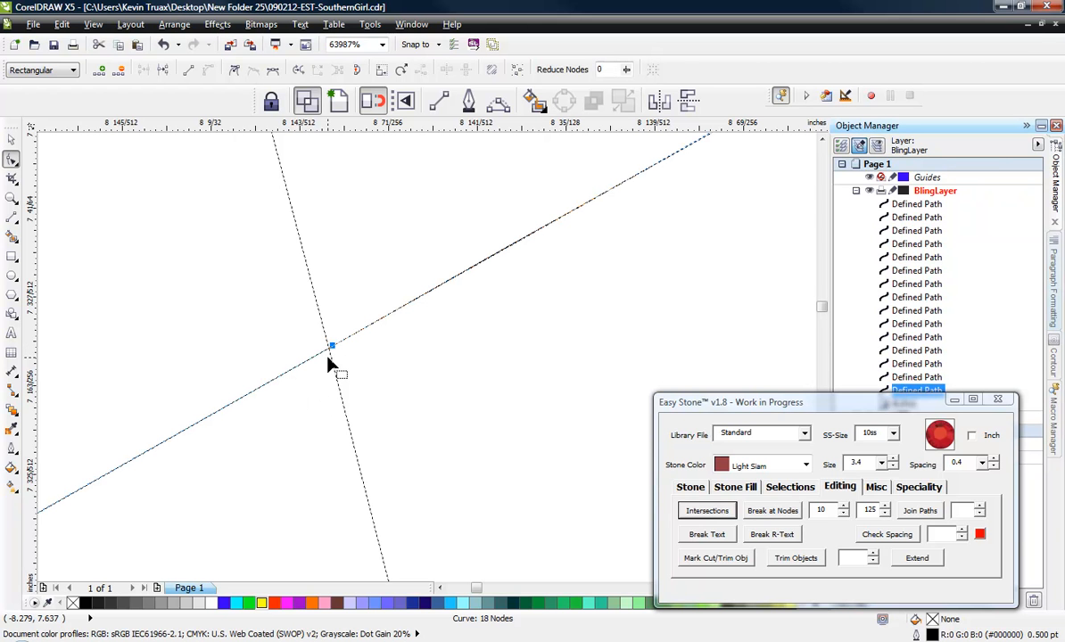
pyautogui.doubleClick(330, 351)
# - Split the S path at the two nodes on its self-crossing with Easy Stone's Break at Nodes
pyautogui.moveTo(289, 314); pyautogui.dragTo(340, 373)
pyautogui.click(774, 511)
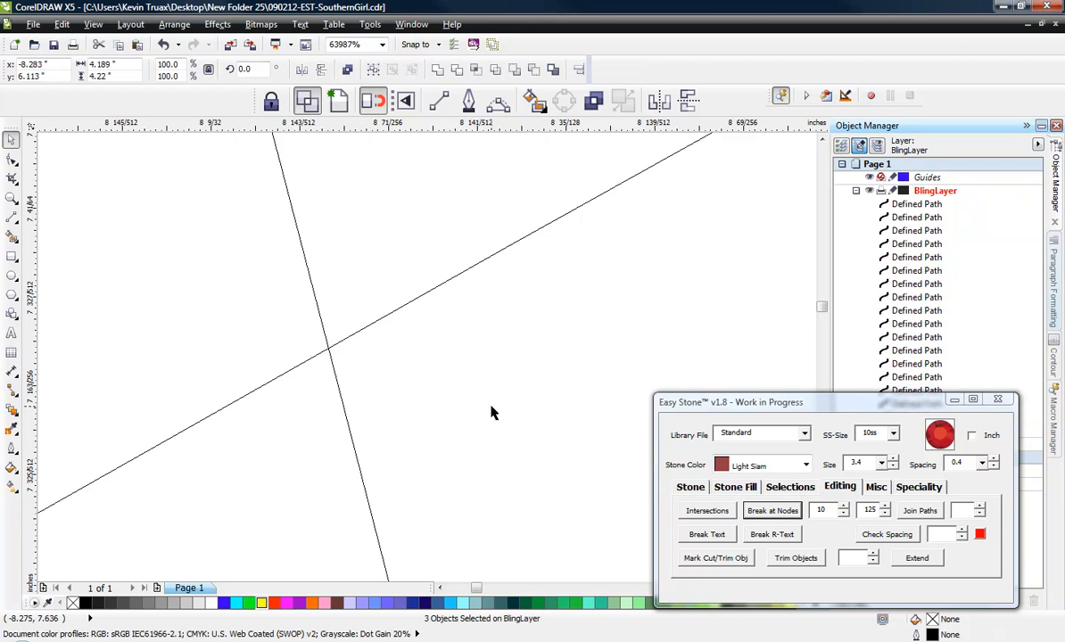
pyautogui.scroll(-4, 497, 330)
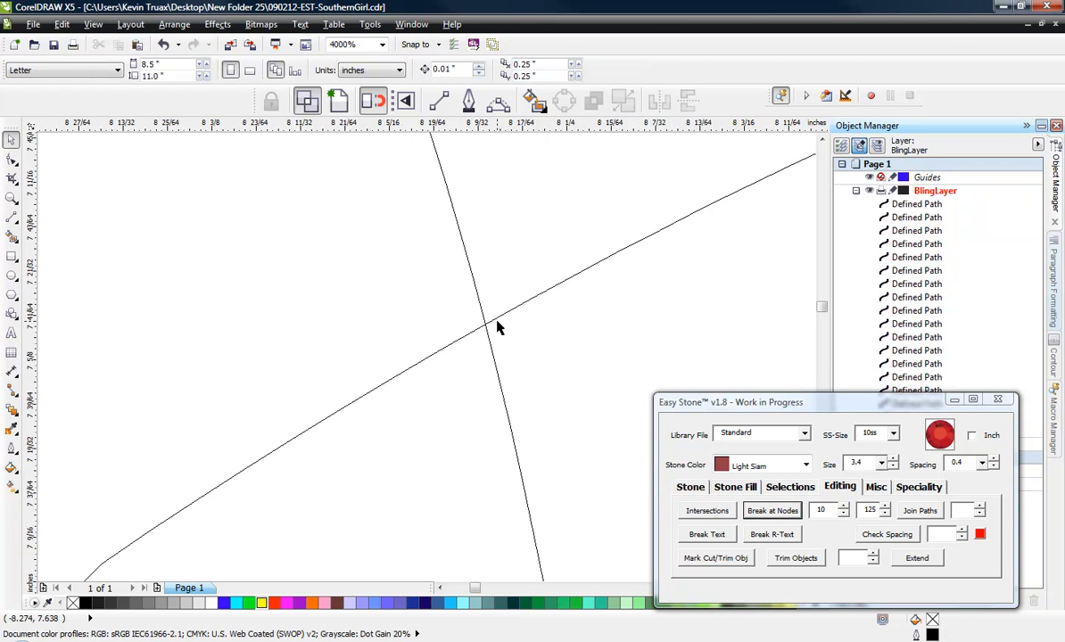
pyautogui.scroll(-4, 524, 335)
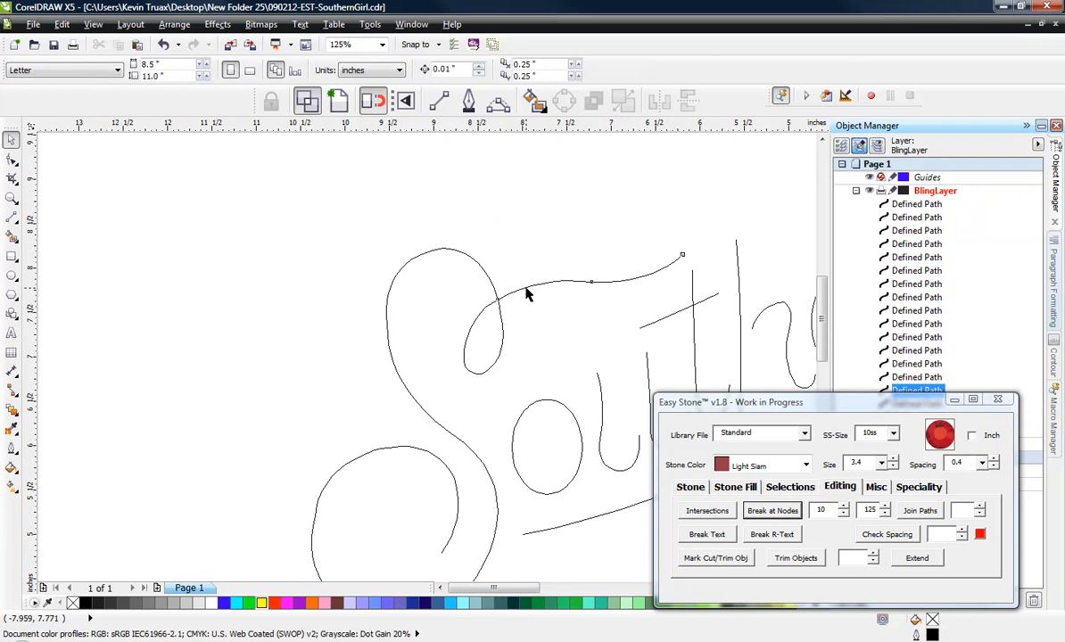
# - Move the S's upper tail up and its small loop down, away from the main curve, to check the three-piece split
pyautogui.click(535, 283)
pyautogui.moveTo(536, 284); pyautogui.dragTo(565, 223)
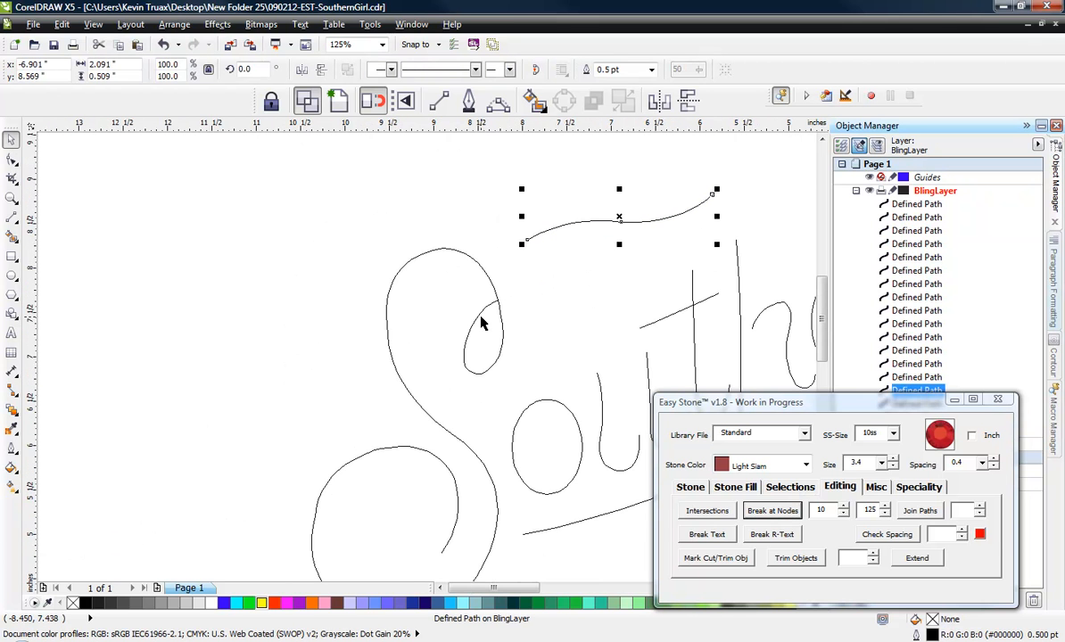
pyautogui.click(481, 317)
pyautogui.moveTo(482, 317); pyautogui.dragTo(477, 349)
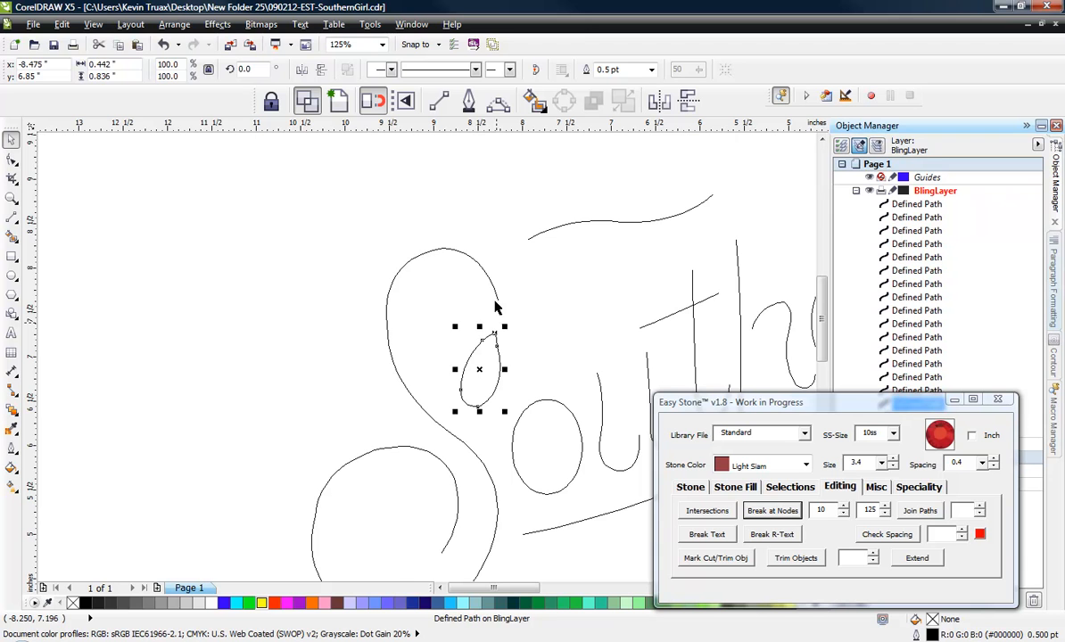
pyautogui.click(465, 255)
pyautogui.click(223, 356)
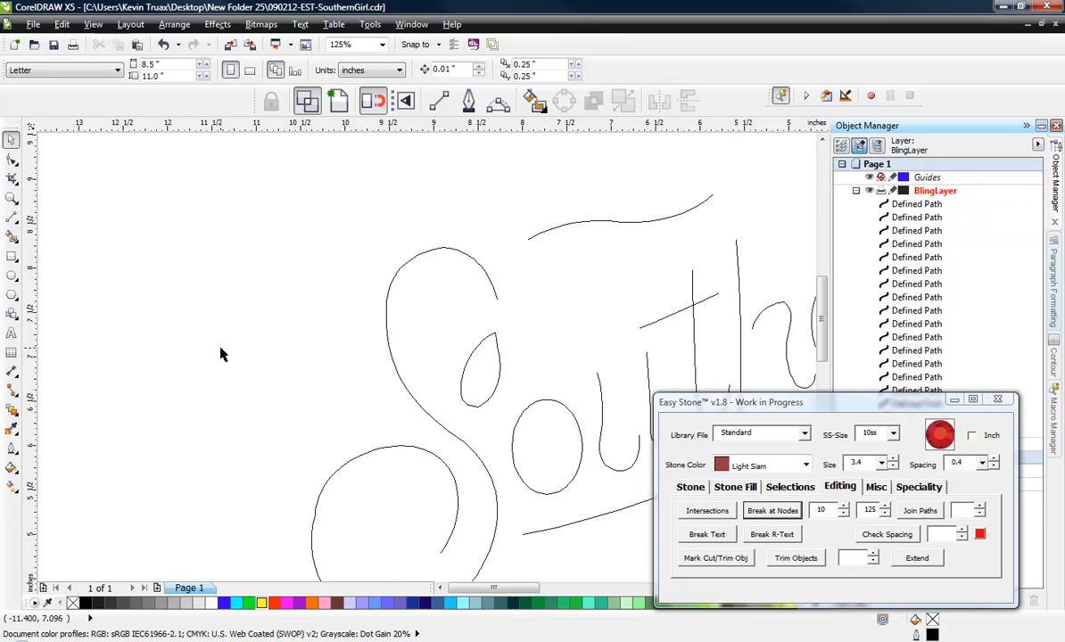
# - Undo the moves of the S's upper tail and small loop so they sit back on the main curve
pyautogui.hotkey('ctrl', 'z')
pyautogui.hotkey('ctrl', 'z')
pyautogui.hotkey('ctrl', 'z')
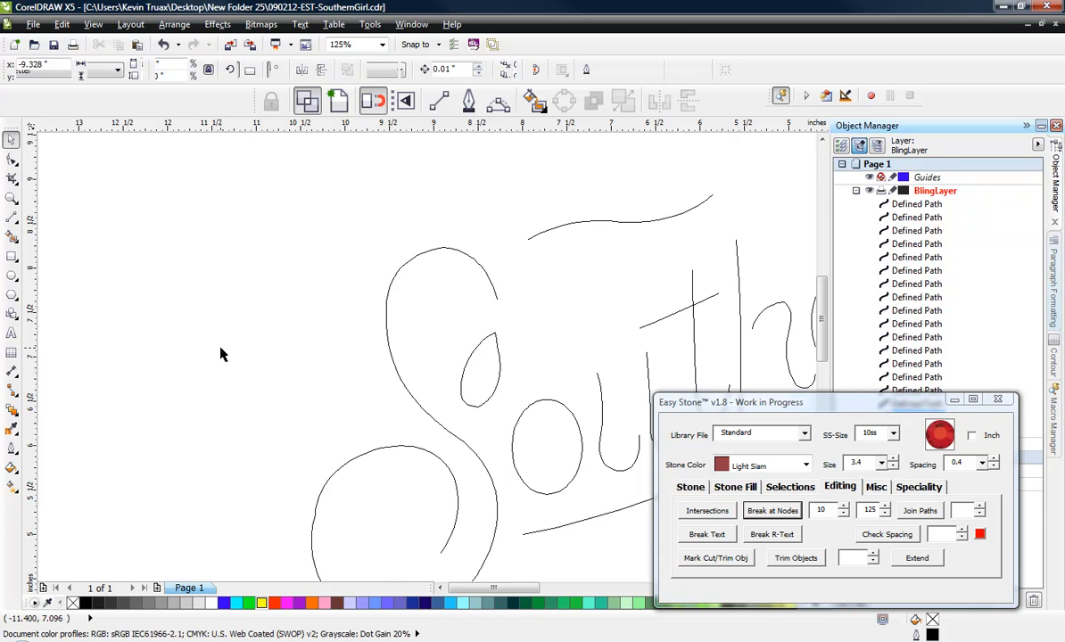
pyautogui.click(231, 319)
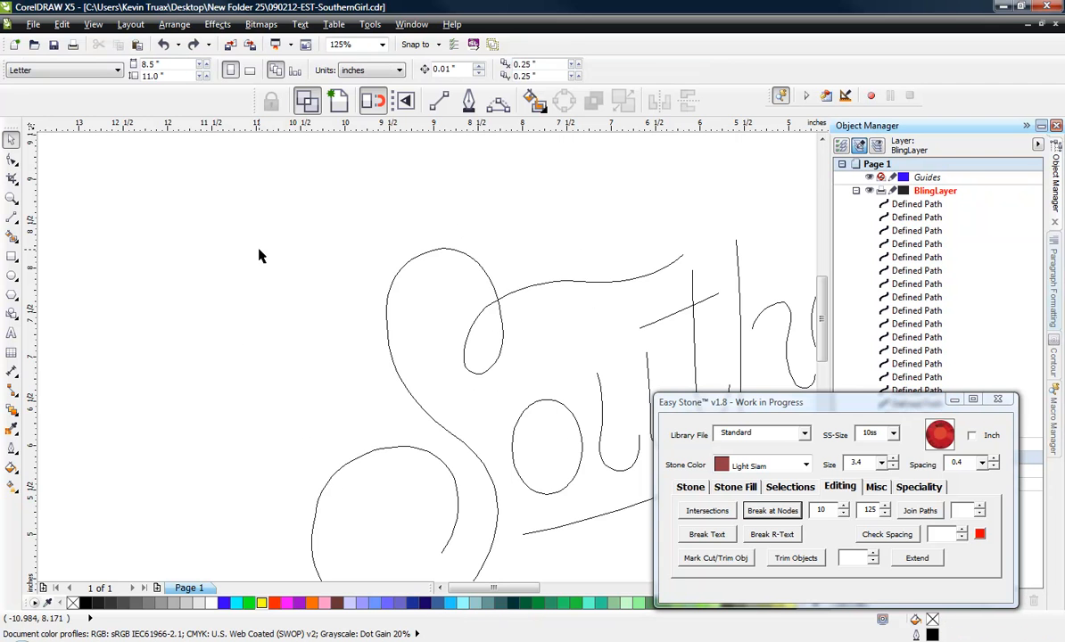
# - Select the three pieces of the split S and add 10ss Light Siam stones along them
pyautogui.scroll(-1, 264, 248)
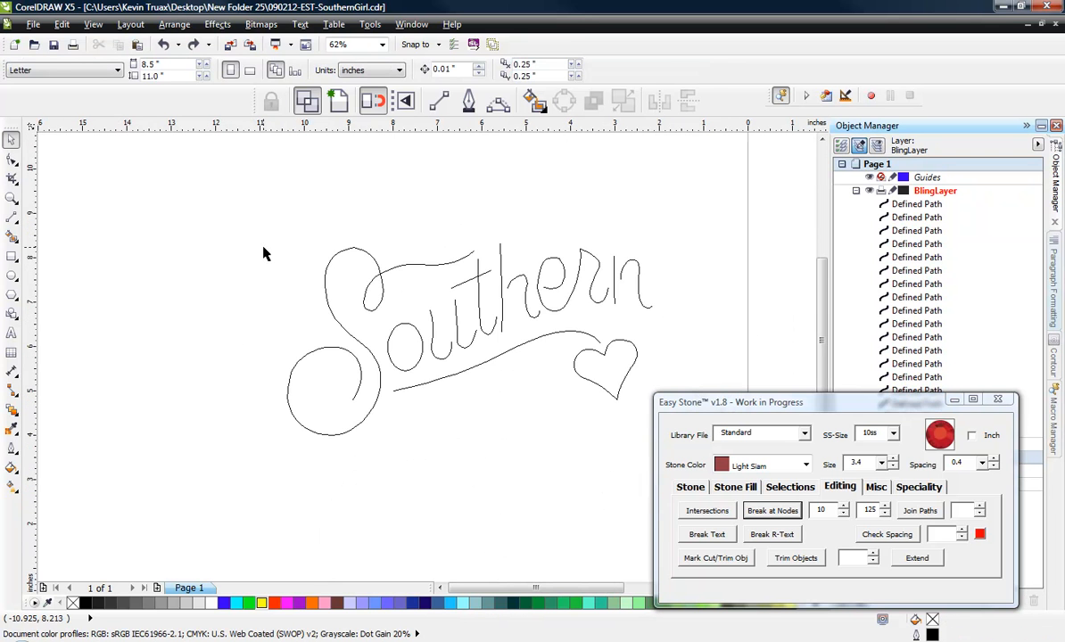
pyautogui.click(398, 269)
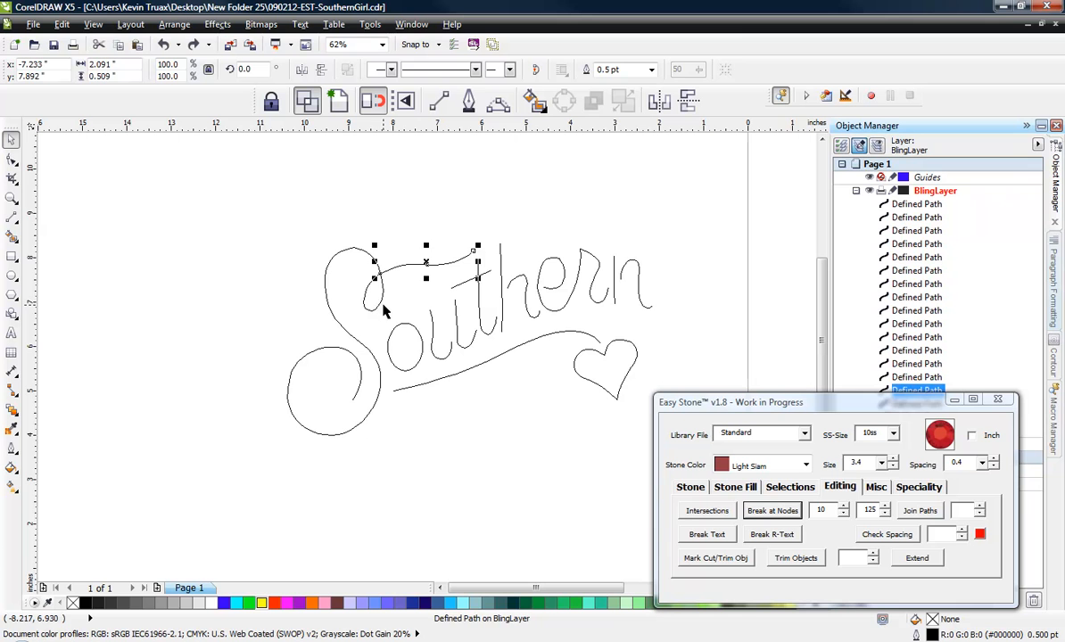
pyautogui.keyDown('shift'); pyautogui.click(360, 288); pyautogui.keyUp('shift')
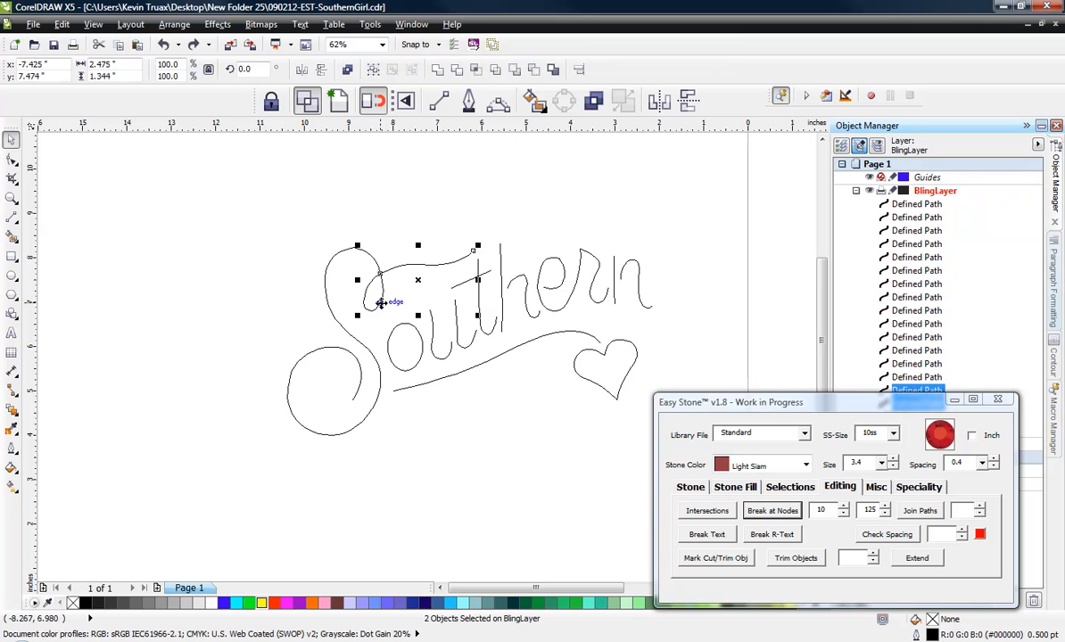
pyautogui.keyDown('shift'); pyautogui.click(339, 329); pyautogui.keyUp('shift')
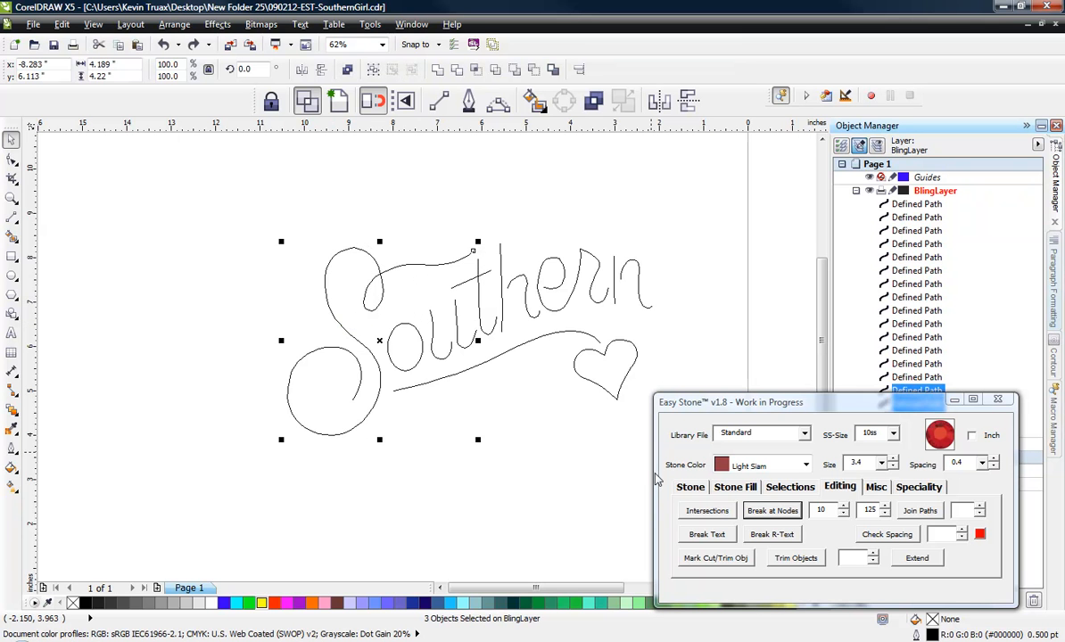
pyautogui.click(764, 513)
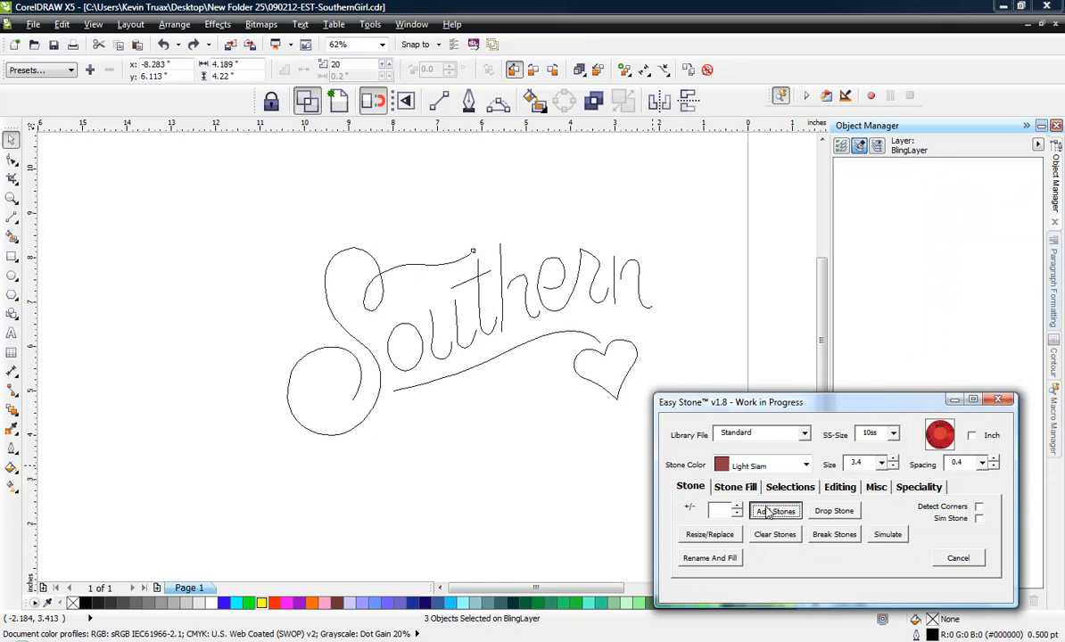
pyautogui.scroll(4, 399, 326)
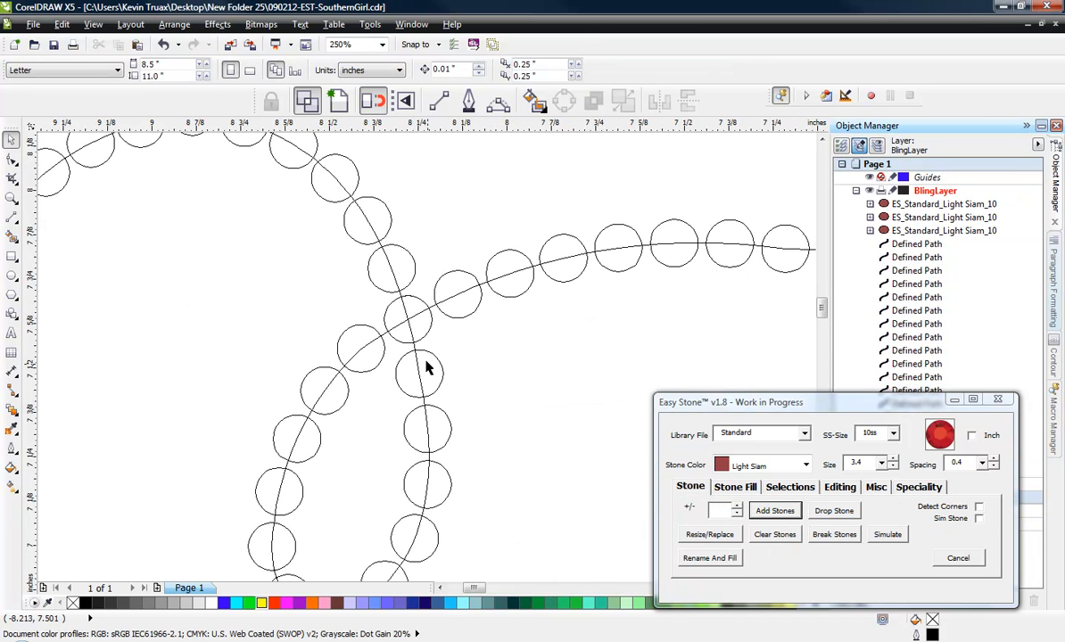
pyautogui.scroll(4, 403, 339)
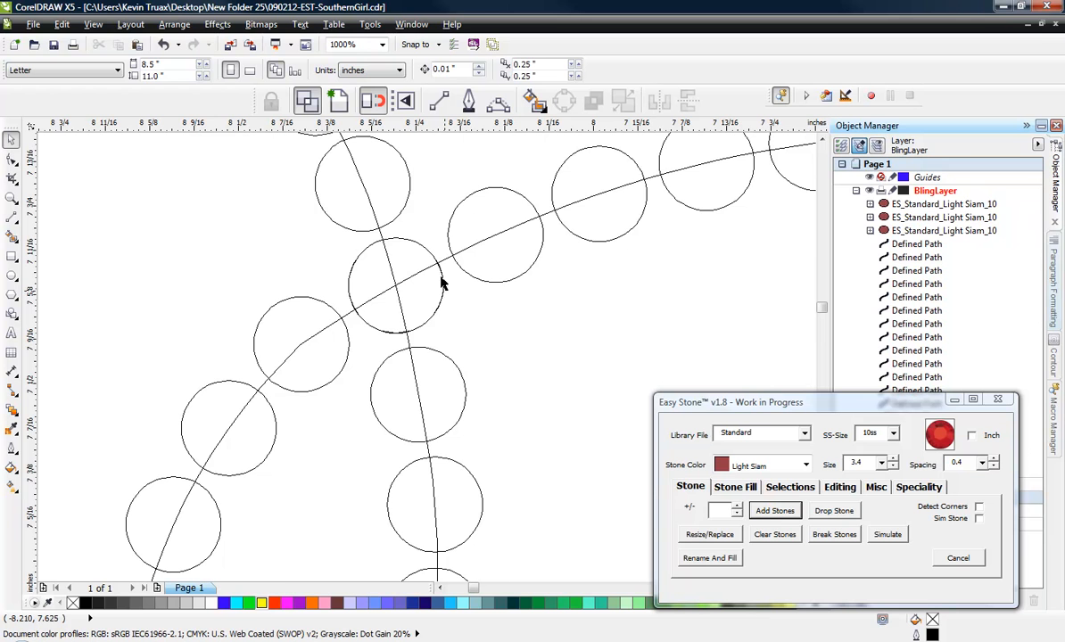
pyautogui.scroll(-4, 393, 230)
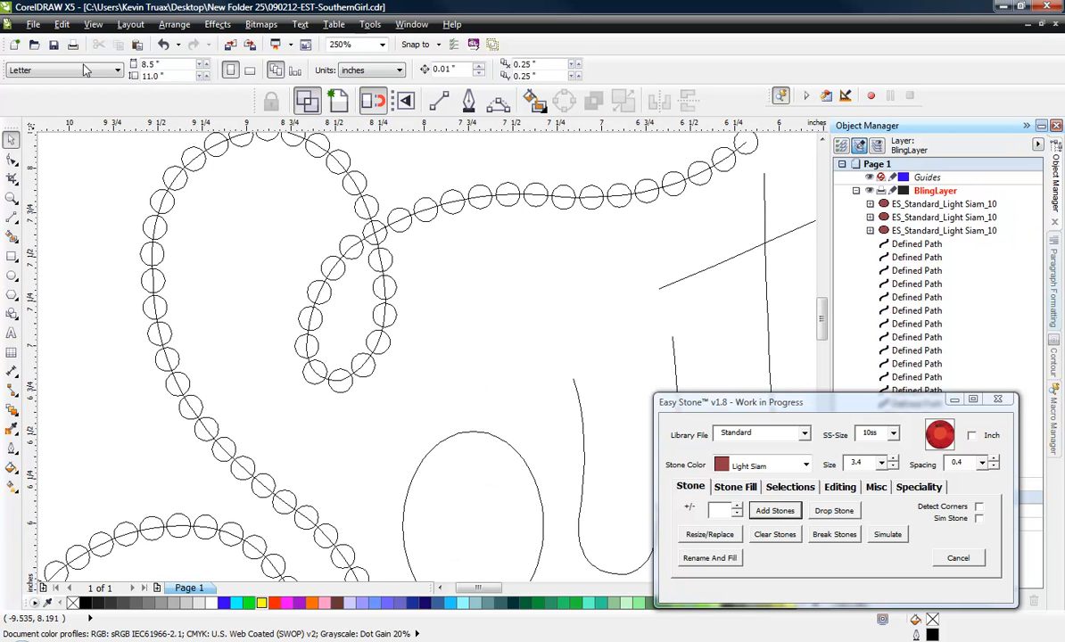
# - Switch the drawing display from wireframe to the Enhanced view
pyautogui.click(93, 24)
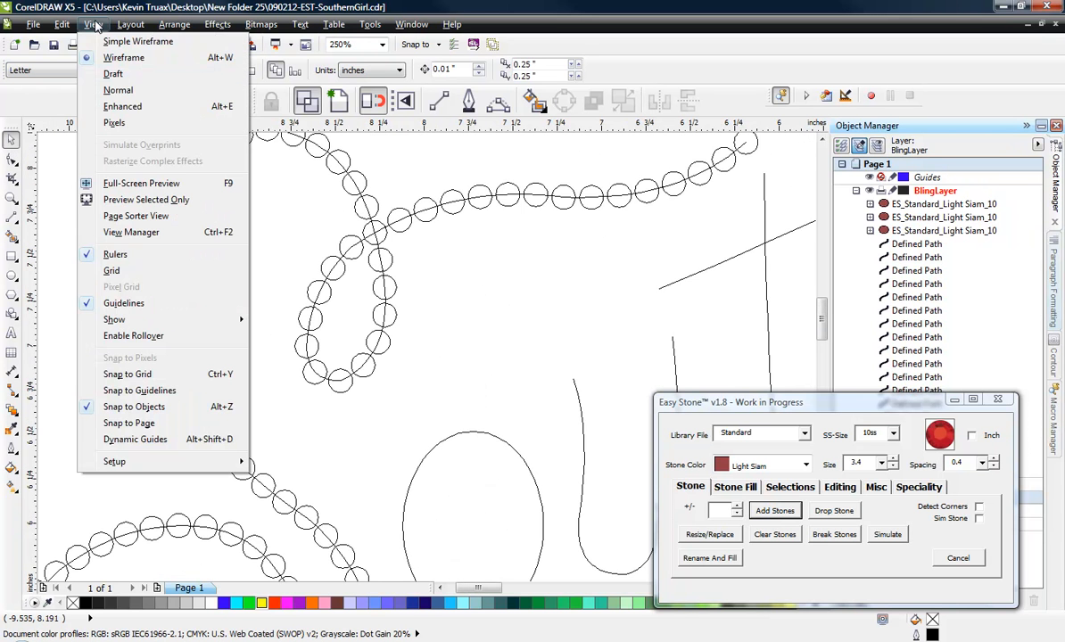
pyautogui.click(112, 106)
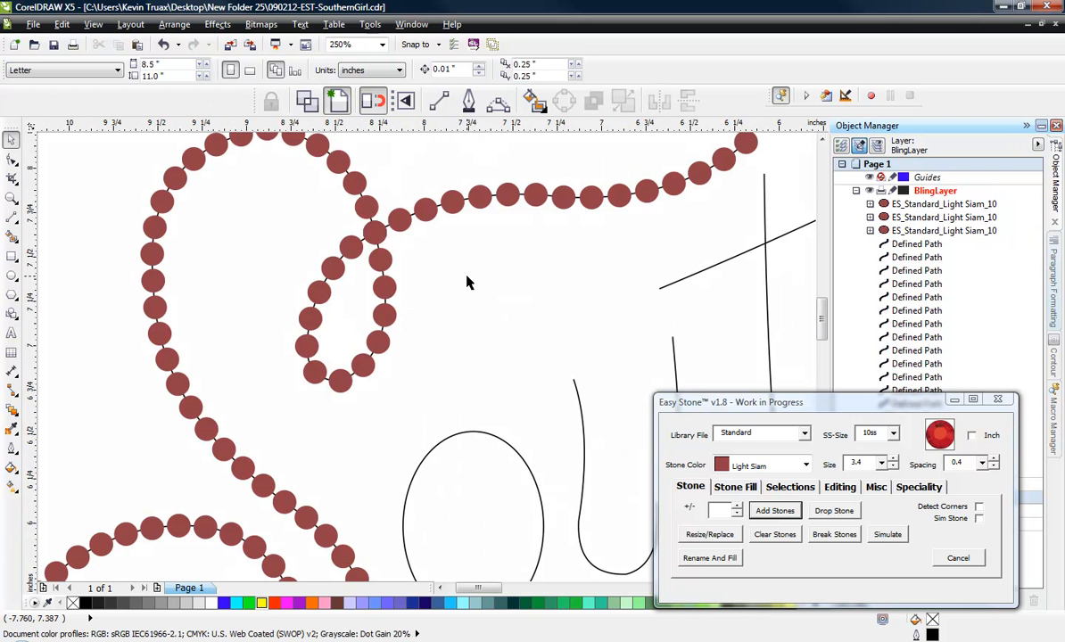
pyautogui.scroll(-2, 443, 251)
pyautogui.scroll(-2, 343, 237)
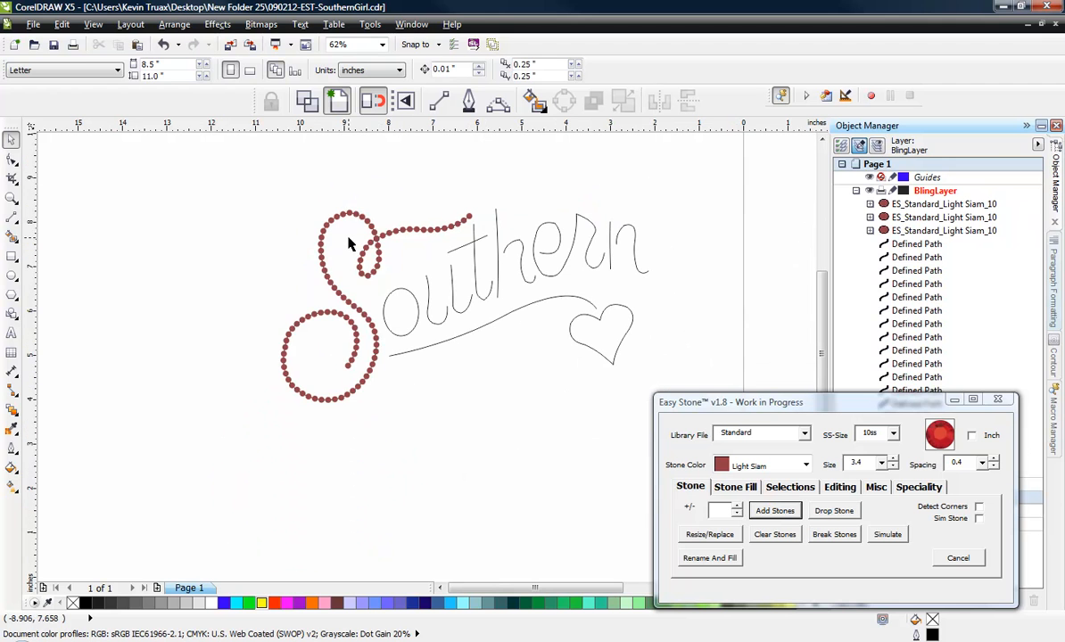
# - Clear the stones from the S so only the plain lettering paths remain
pyautogui.moveTo(214, 170); pyautogui.dragTo(509, 434)
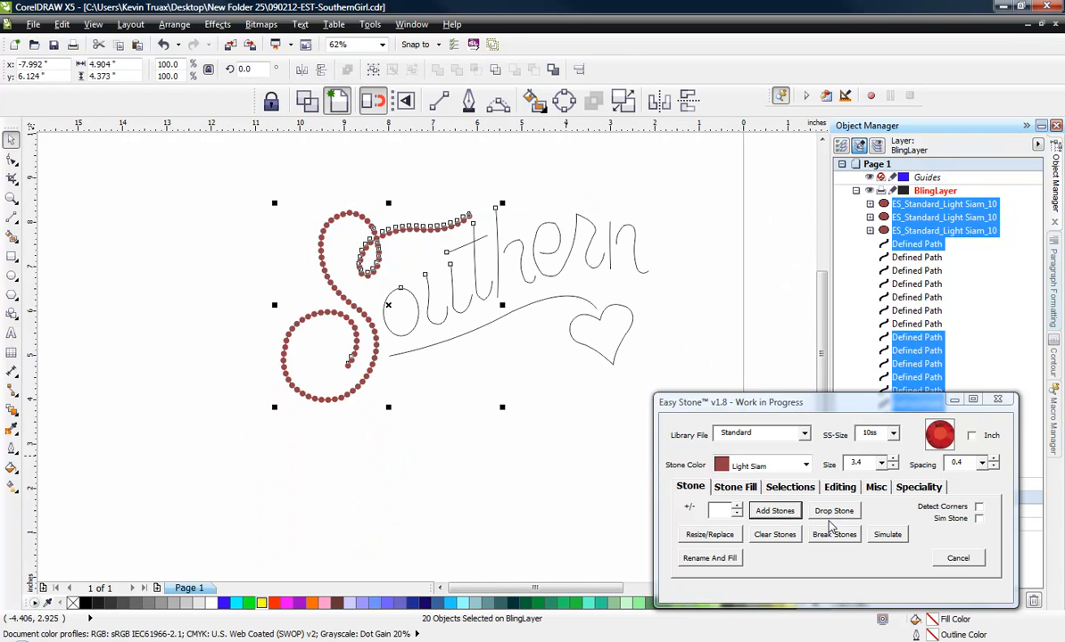
pyautogui.click(774, 534)
pyautogui.moveTo(209, 174); pyautogui.dragTo(549, 384)
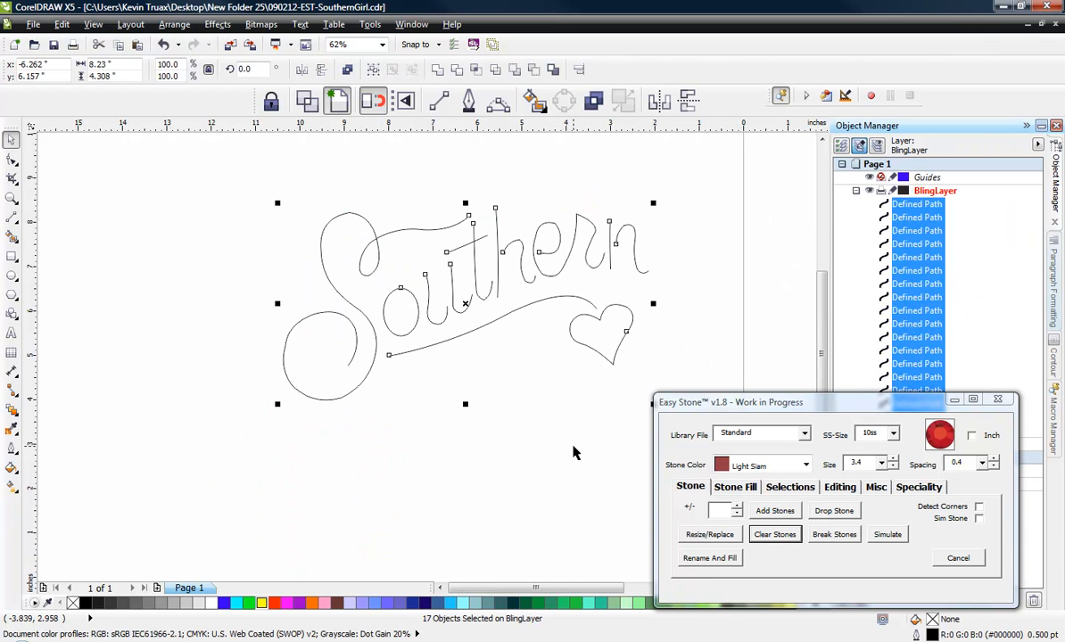
pyautogui.click(496, 453)
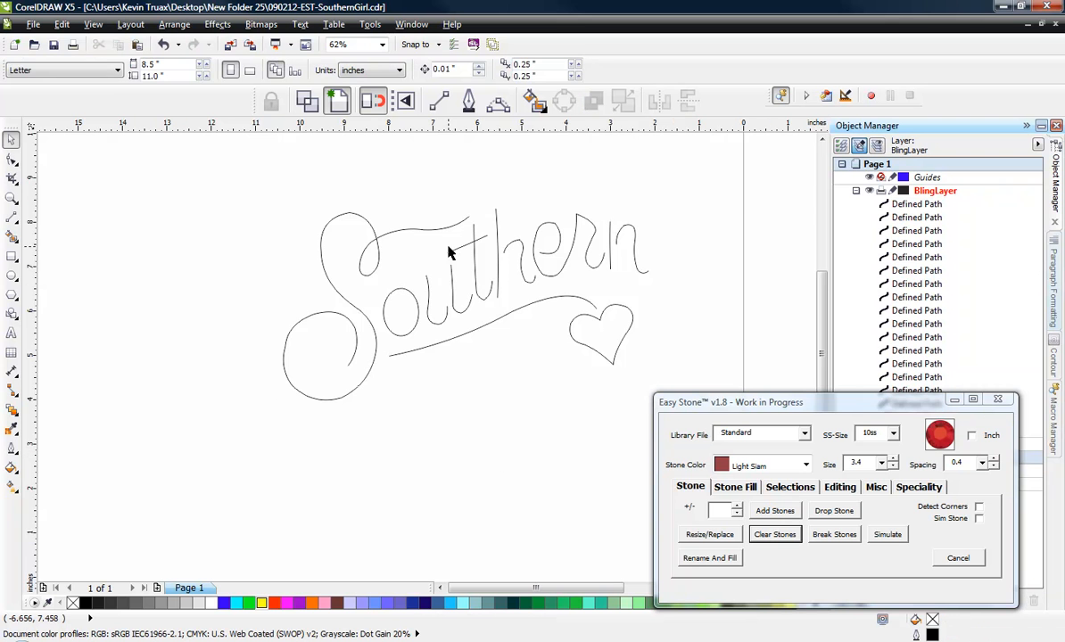
# - Examine the end node of the S's upper tail at the self-crossing and Easy Stone's editing options
pyautogui.scroll(1, 448, 244)
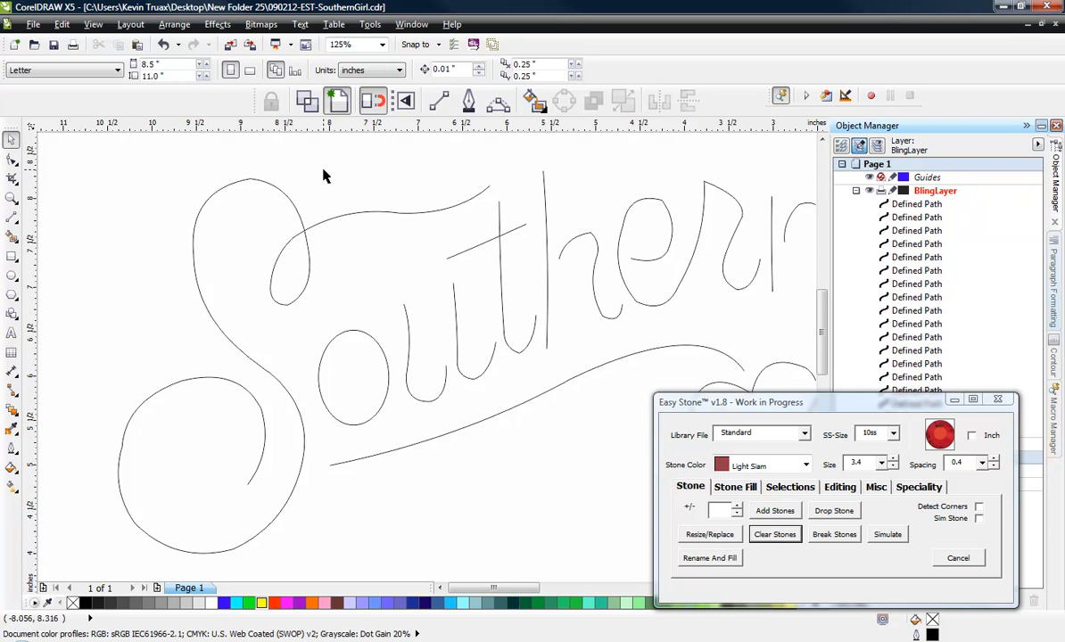
pyautogui.scroll(5, 291, 231)
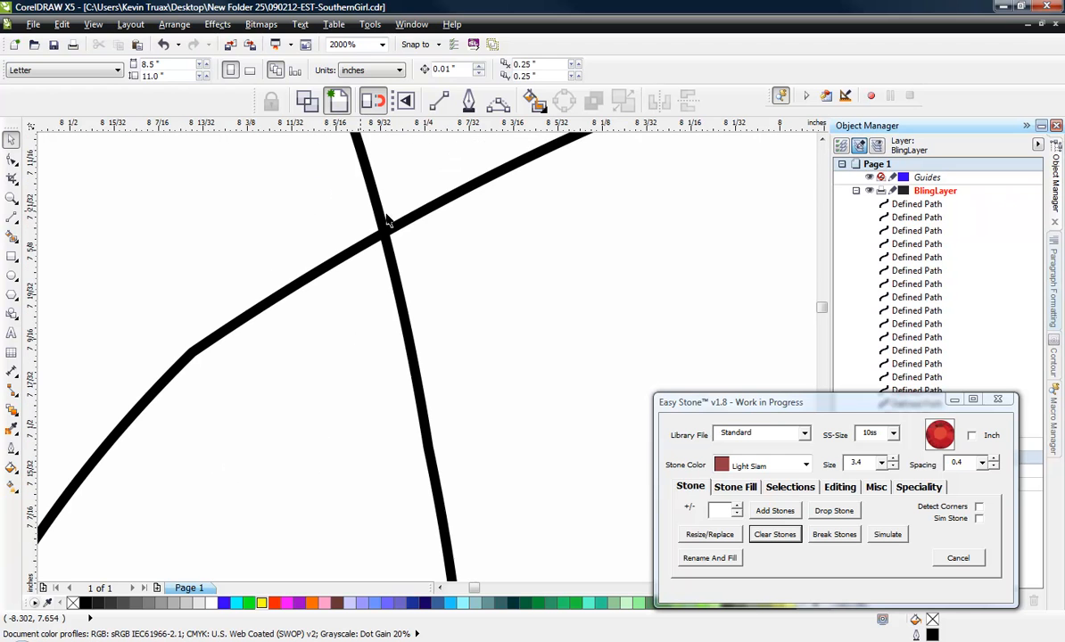
pyautogui.click(412, 227)
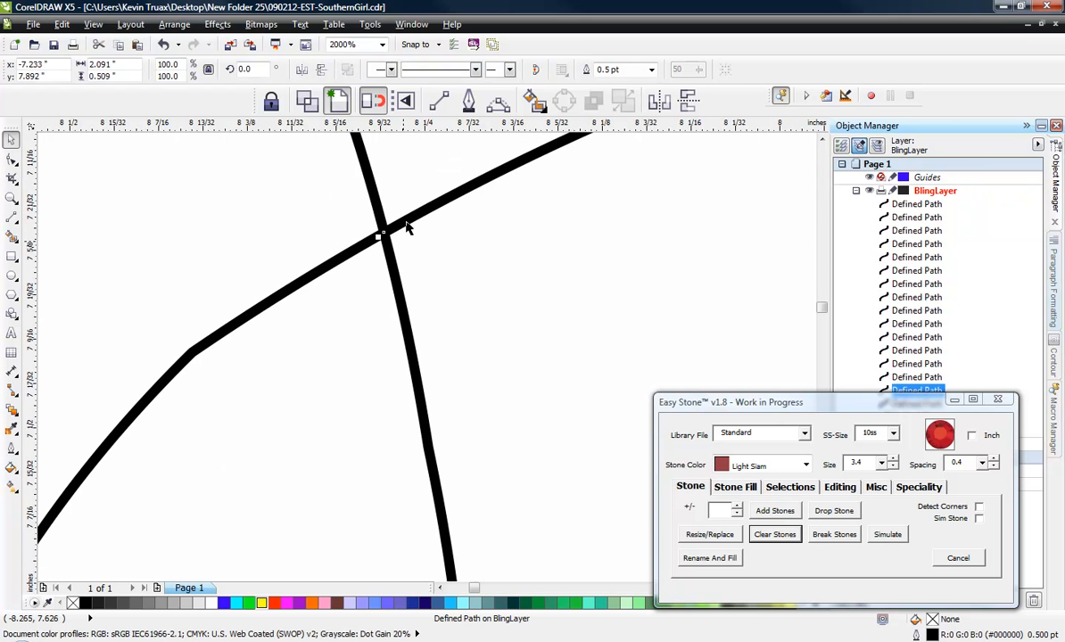
pyautogui.scroll(-2, 487, 279)
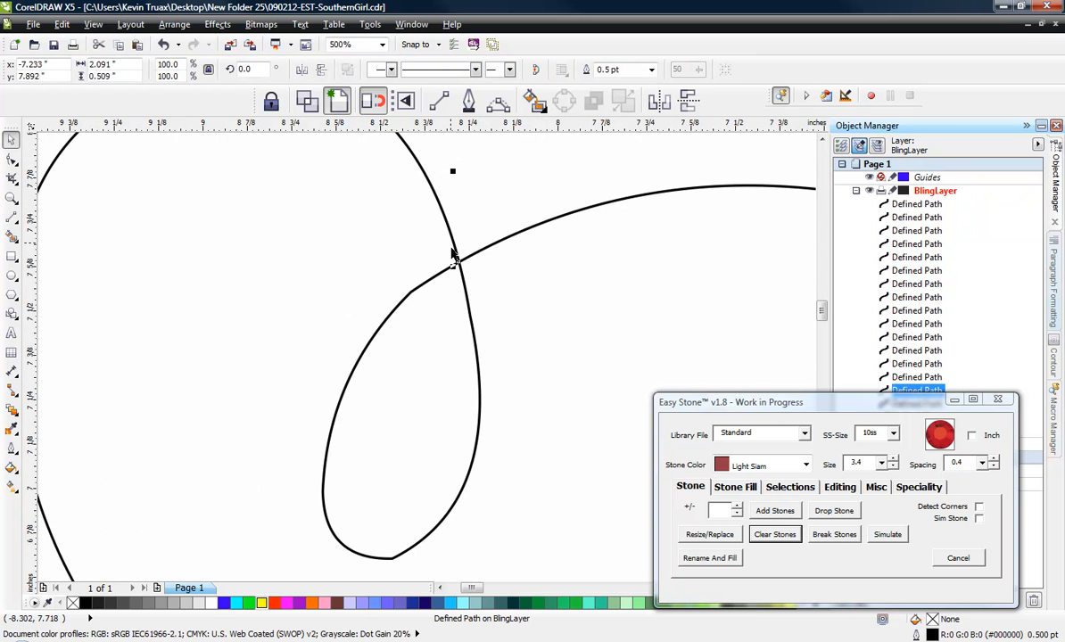
pyautogui.scroll(2, 453, 263)
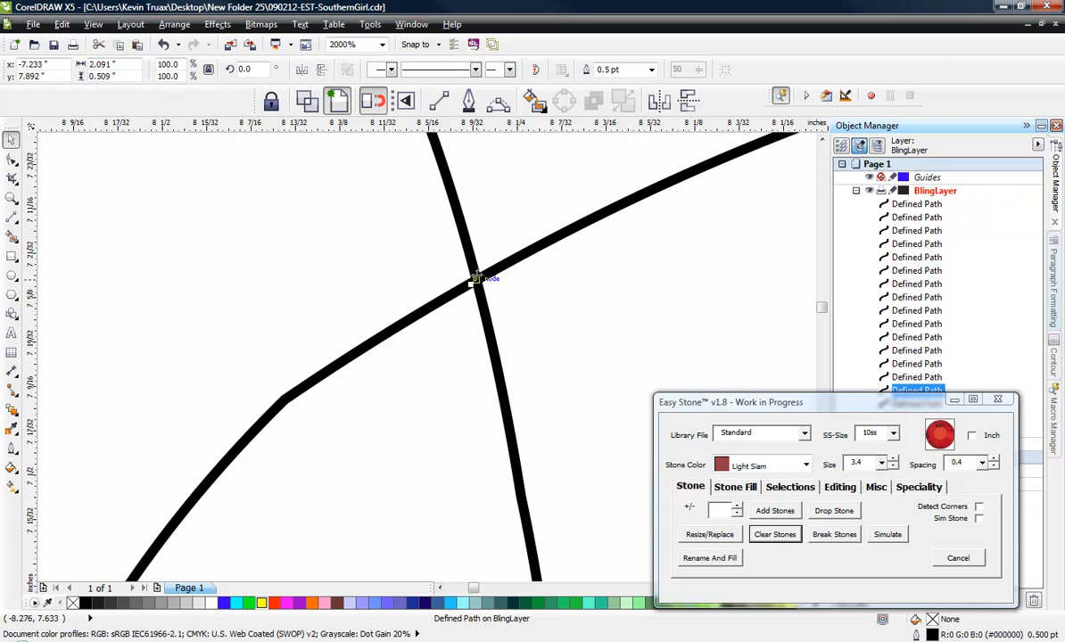
pyautogui.click(837, 488)
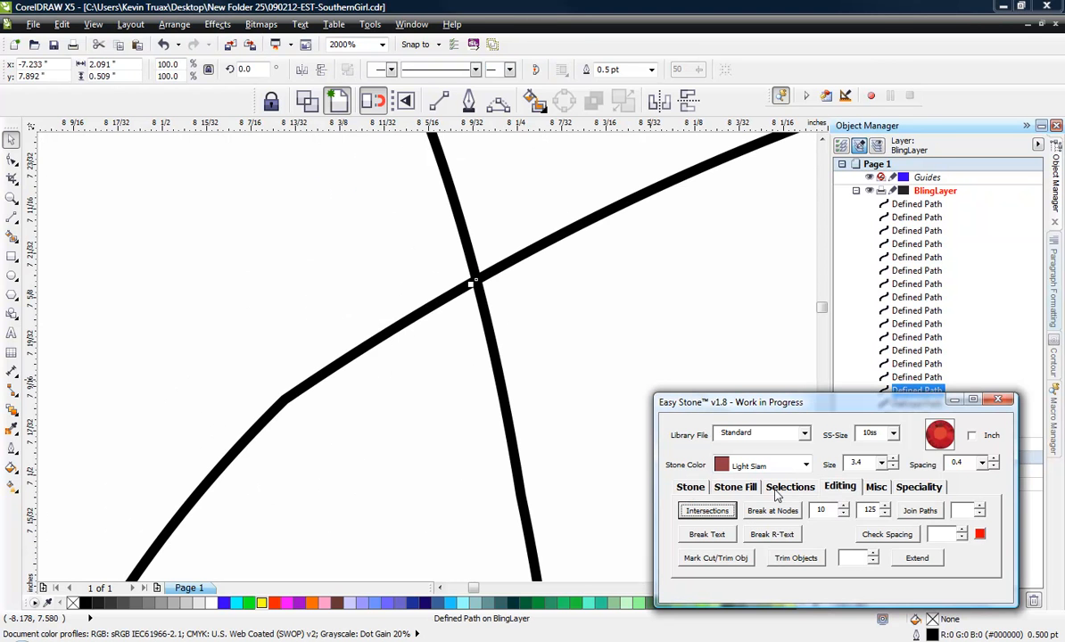
pyautogui.click(549, 336)
# - Select the whole Southern lettering with its underline and heart, and add 10ss Light Siam stones along every path
pyautogui.scroll(-5, 421, 255)
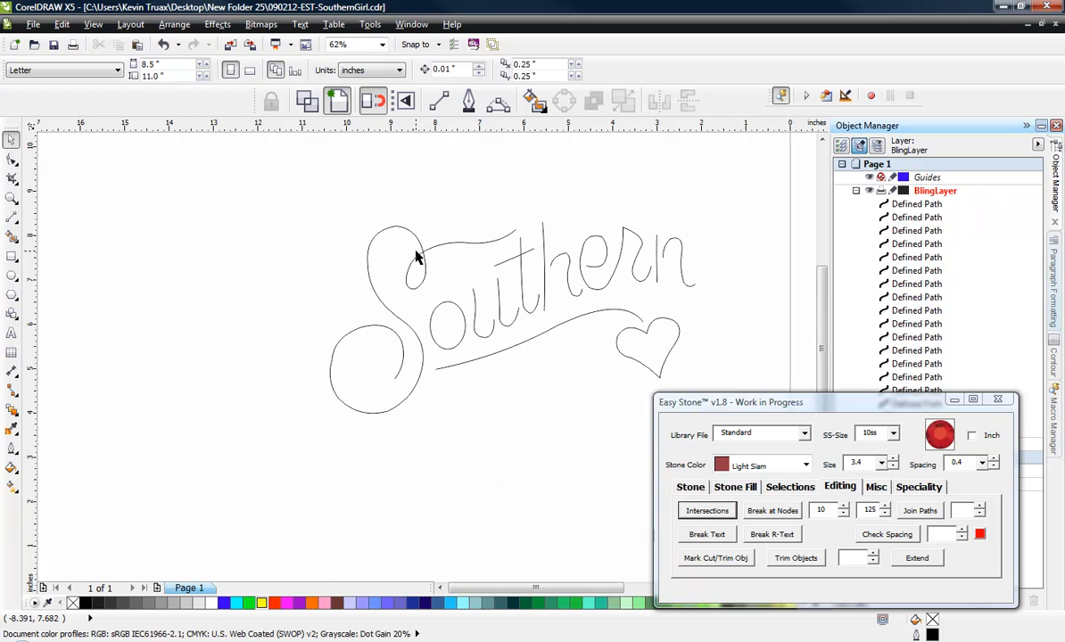
pyautogui.moveTo(264, 177); pyautogui.dragTo(721, 457)
pyautogui.click(691, 487)
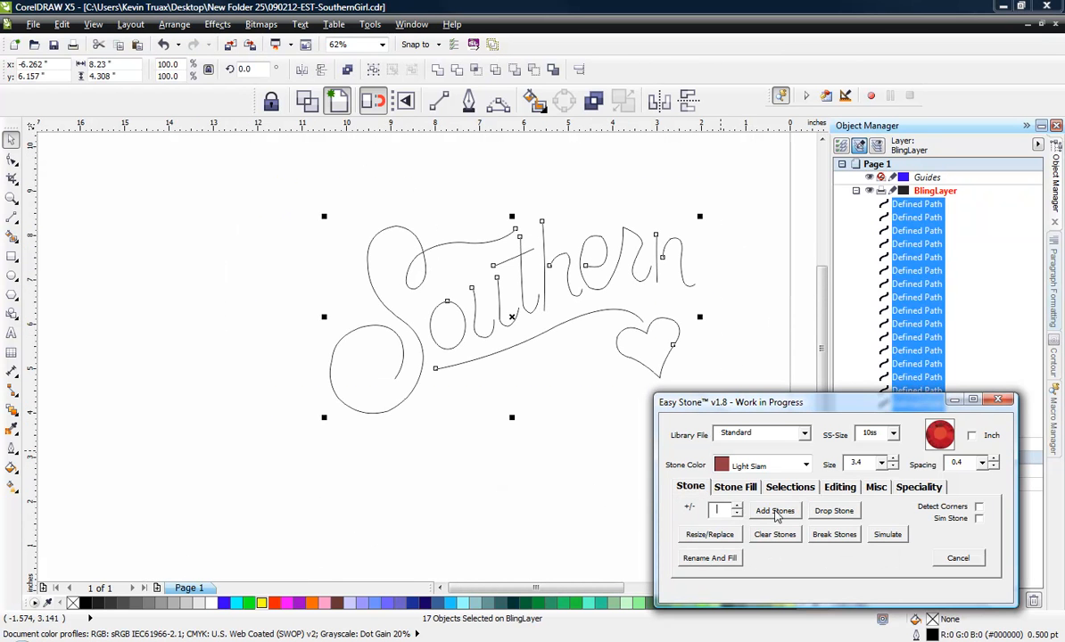
pyautogui.click(776, 512)
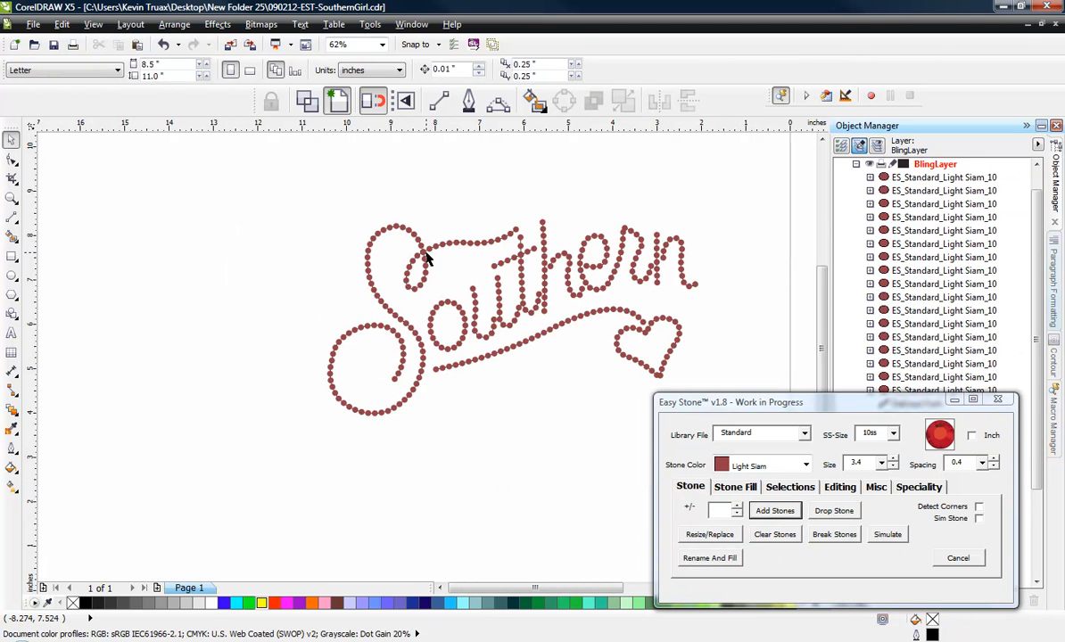